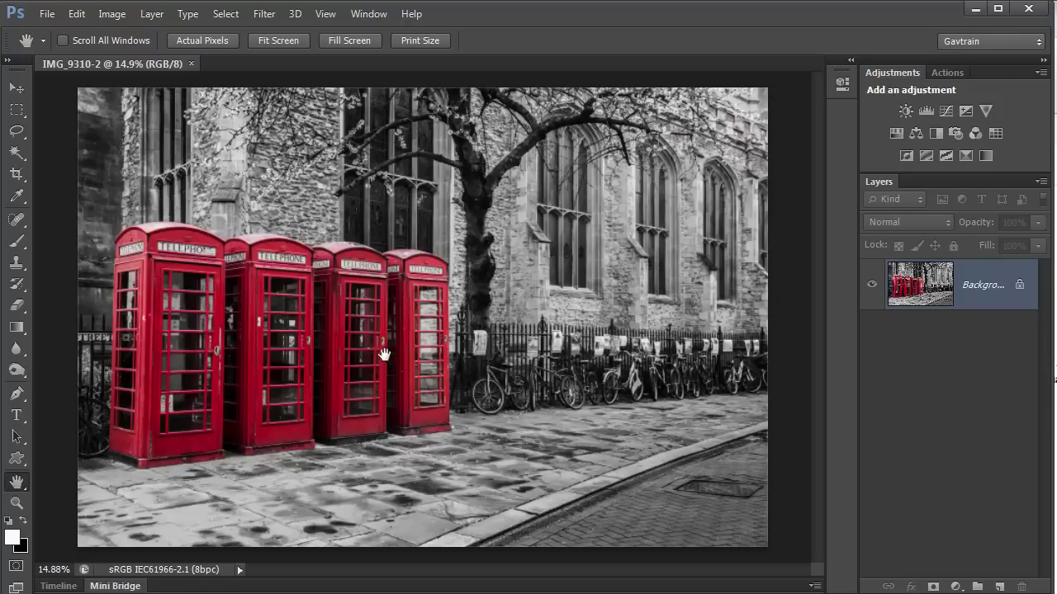
Enlarge Mini Bridge to show IMG_9310.CR2 and bring up its Open with choices
{"action": "left_click", "coordinate": [118, 587]}
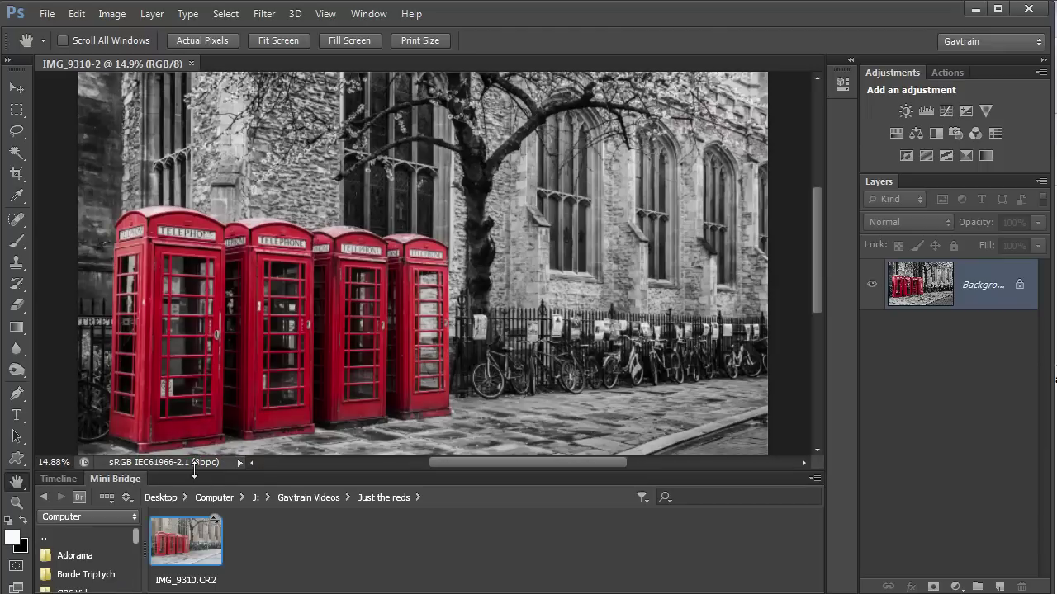
{"action": "left_click_drag", "start_coordinate": [194, 468], "coordinate": [194, 235]}
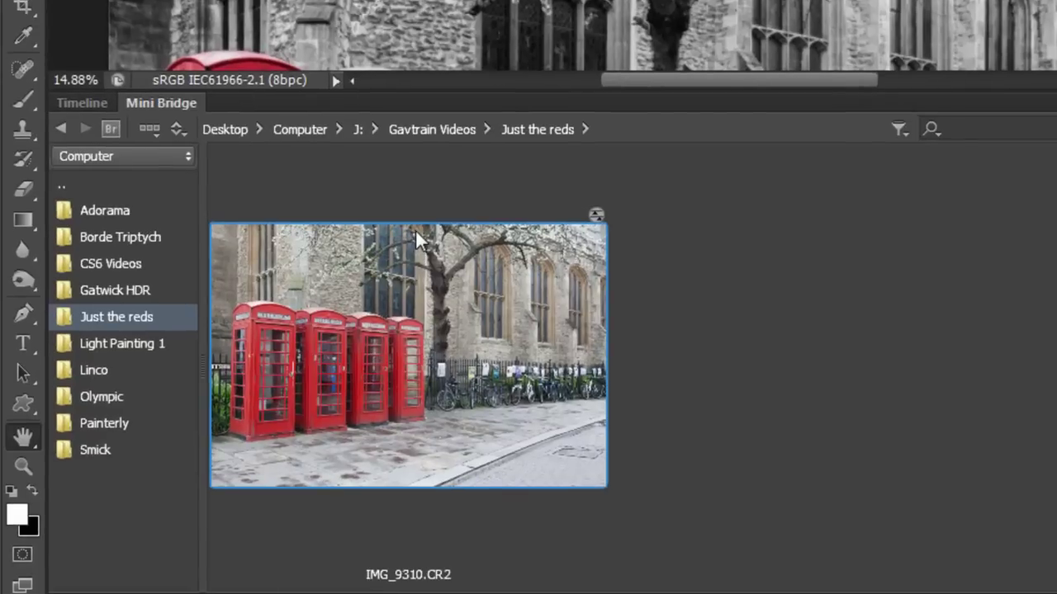
{"action": "right_click", "coordinate": [415, 230]}
{"action": "mouse_move", "coordinate": [487, 426]}
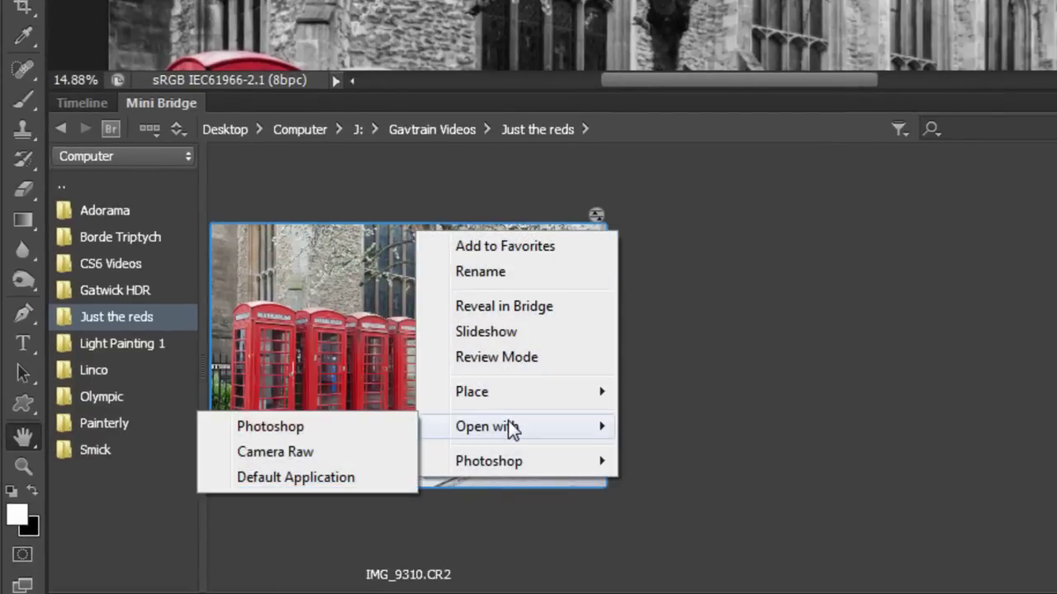
Open IMG_9310.CR2 in Camera Raw; set Contrast -36, Highlights -49, Shadows -43, Whites +41, Blacks -49, more Clarity
{"action": "left_click", "coordinate": [311, 451]}
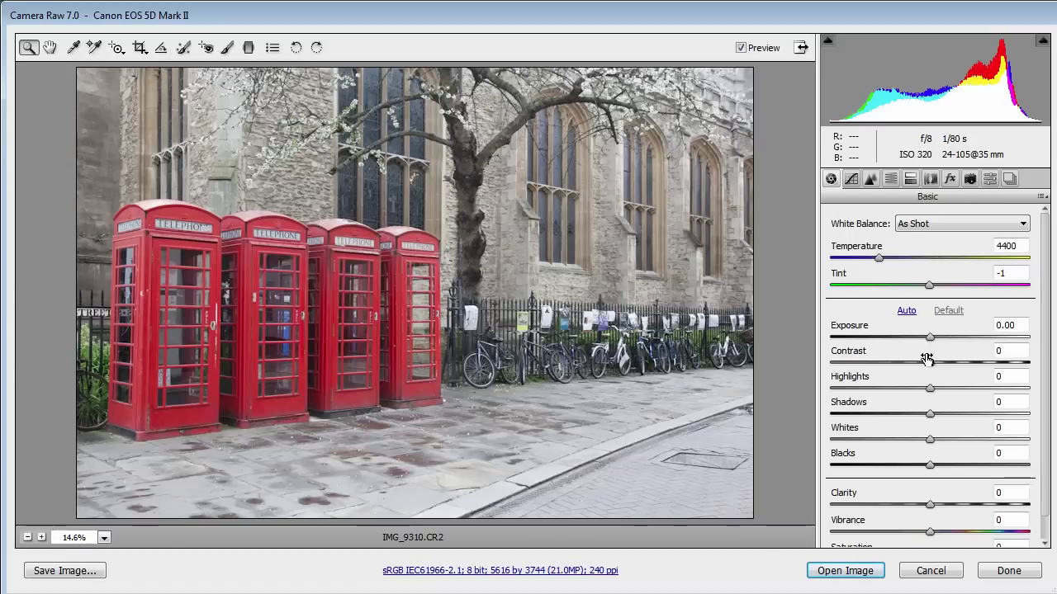
{"action": "mouse_move", "coordinate": [931, 363]}
{"action": "left_mouse_down"}
{"action": "mouse_move", "coordinate": [900, 363]}
{"action": "mouse_move", "coordinate": [883, 389]}
{"action": "left_mouse_up"}
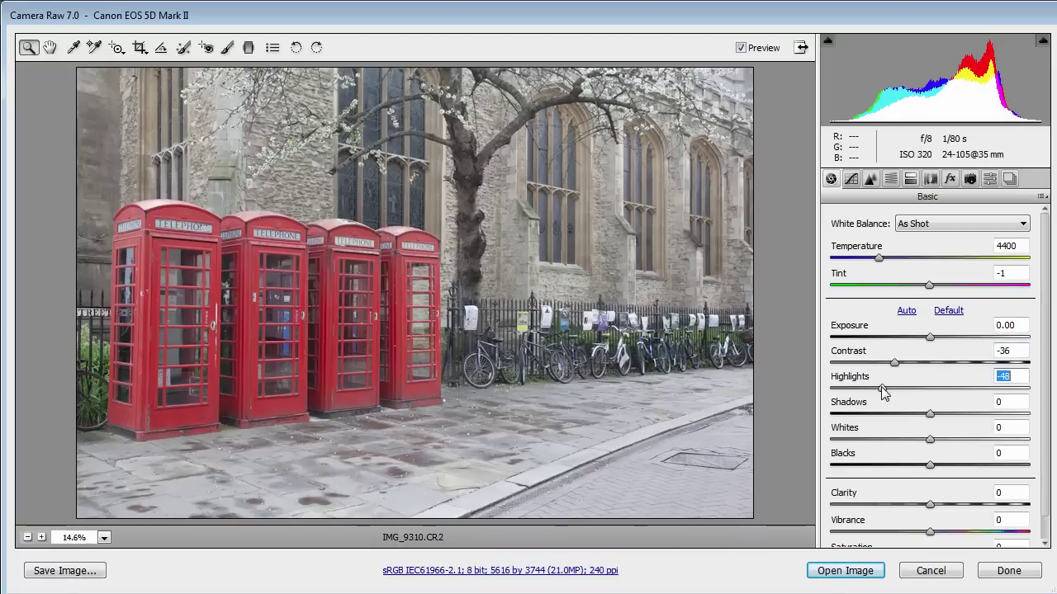
{"action": "mouse_move", "coordinate": [931, 415]}
{"action": "left_mouse_down"}
{"action": "mouse_move", "coordinate": [951, 424]}
{"action": "mouse_move", "coordinate": [889, 432]}
{"action": "mouse_move", "coordinate": [969, 448]}
{"action": "mouse_move", "coordinate": [881, 464]}
{"action": "left_mouse_up"}
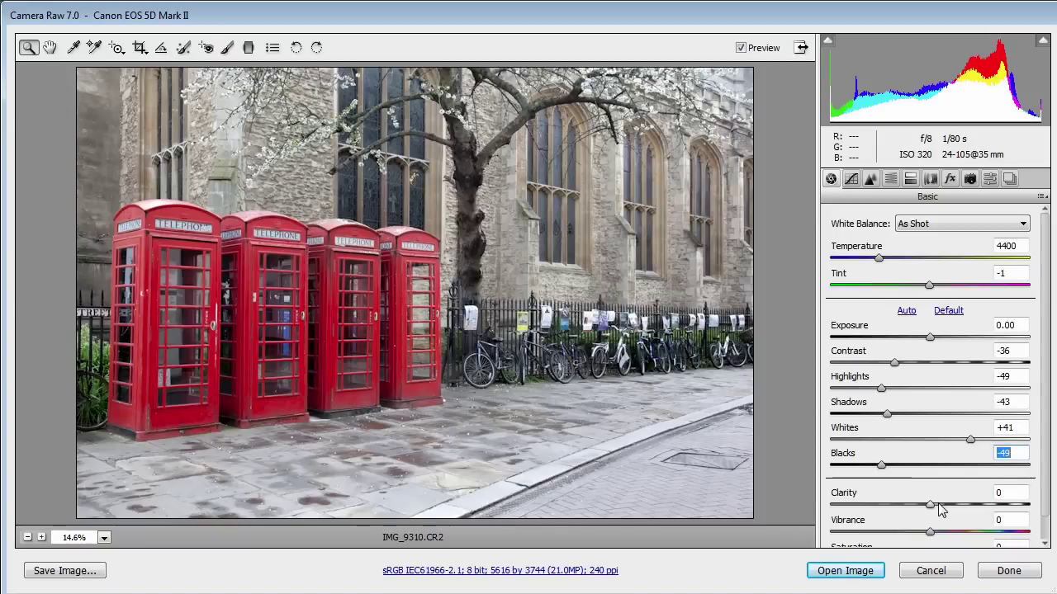
{"action": "mouse_move", "coordinate": [931, 504]}
{"action": "left_mouse_down"}
{"action": "mouse_move", "coordinate": [989, 505]}
{"action": "mouse_move", "coordinate": [966, 505]}
{"action": "left_mouse_up"}
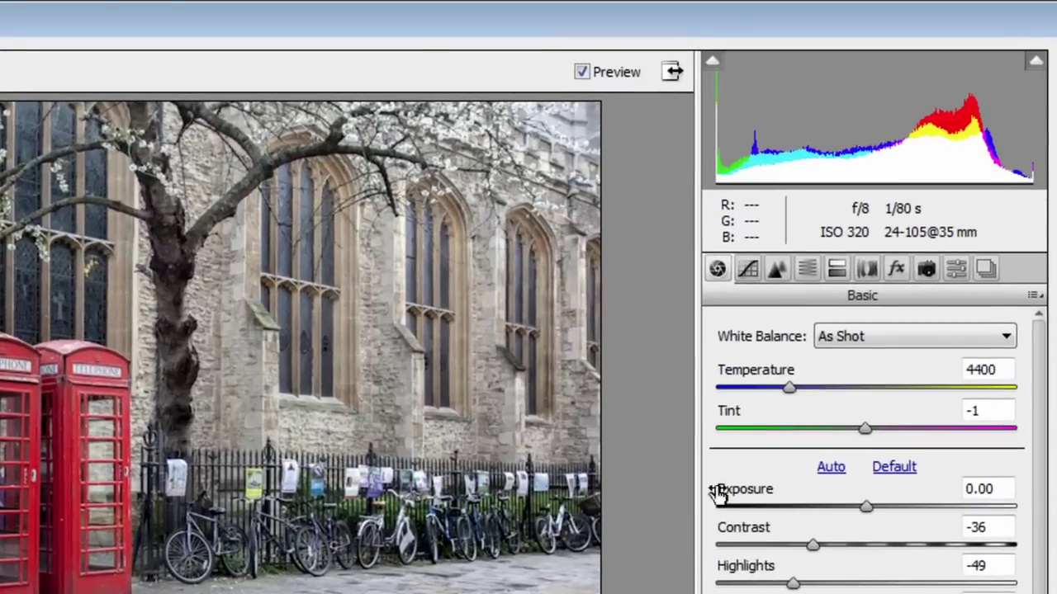
Browse the HSL/Grayscale Hue, Saturation and Luminance tabs, ending on Saturation
{"action": "left_click", "coordinate": [808, 270]}
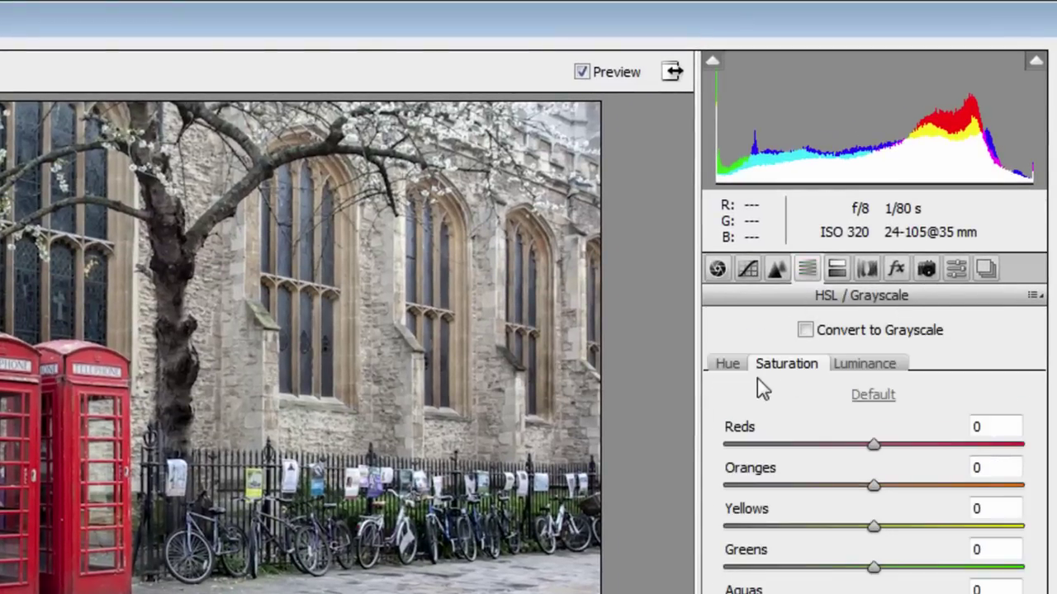
{"action": "left_click", "coordinate": [716, 368]}
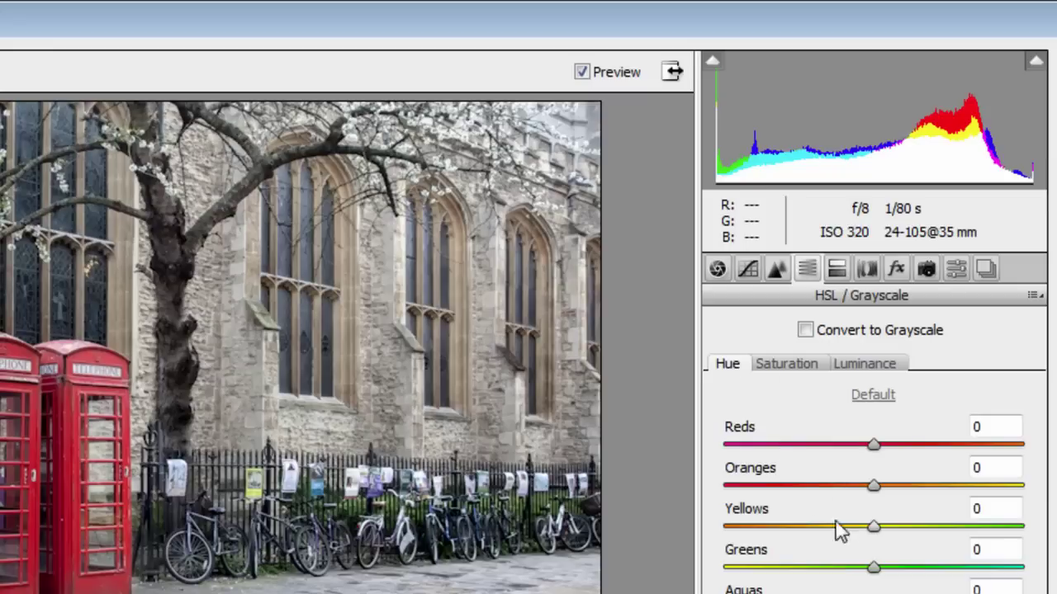
{"action": "left_click", "coordinate": [785, 367]}
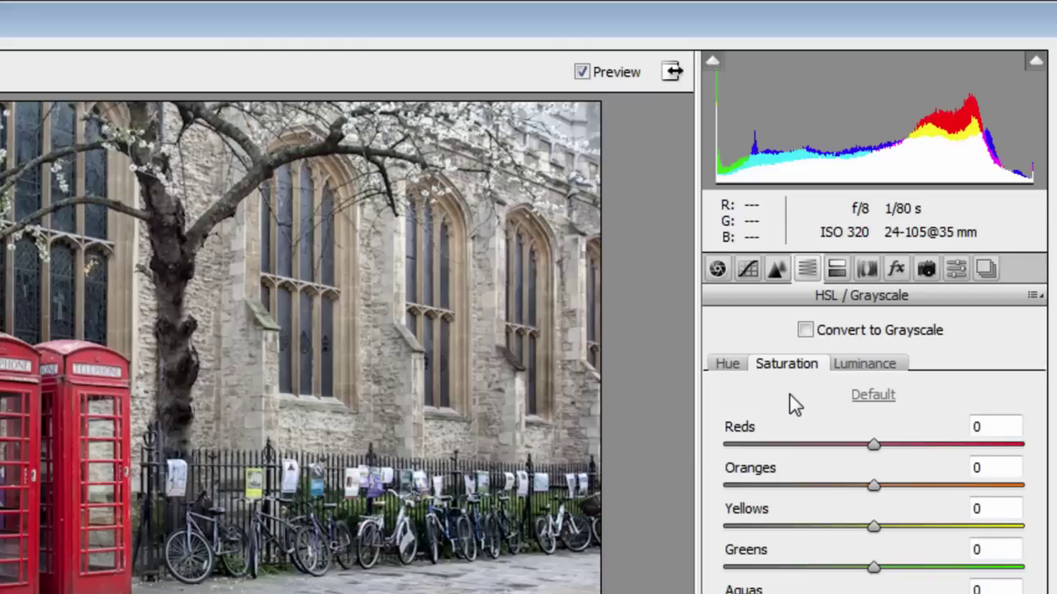
{"action": "left_click", "coordinate": [869, 369]}
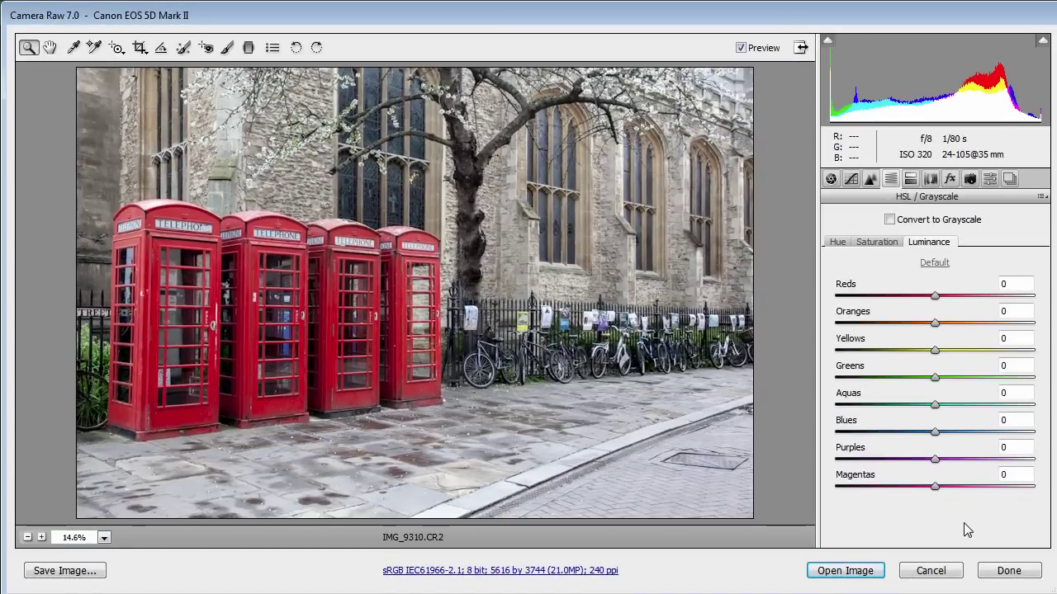
{"action": "left_click", "coordinate": [876, 242]}
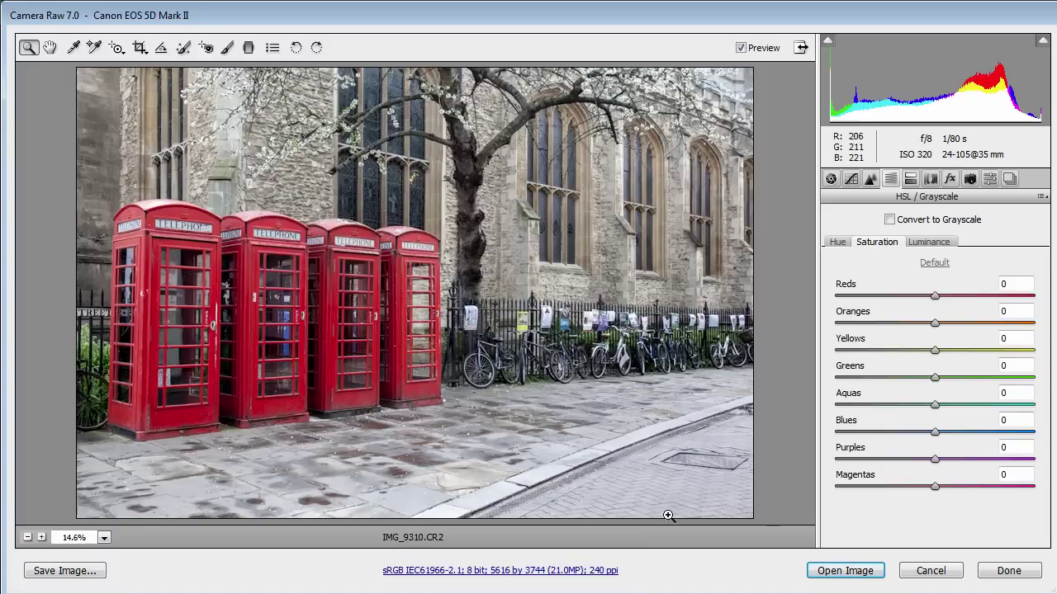
Set Magentas, Purples, Blues, Aquas, Greens, Yellows and Oranges saturation all to -100
{"action": "left_click_drag", "start_coordinate": [925, 487], "coordinate": [825, 488]}
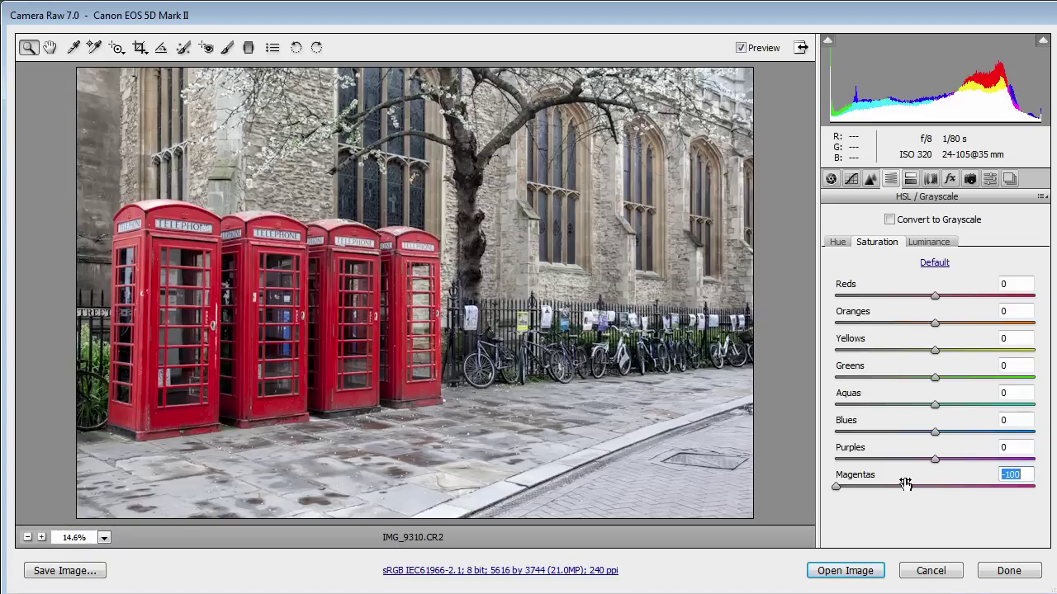
{"action": "left_click_drag", "start_coordinate": [935, 459], "coordinate": [826, 459]}
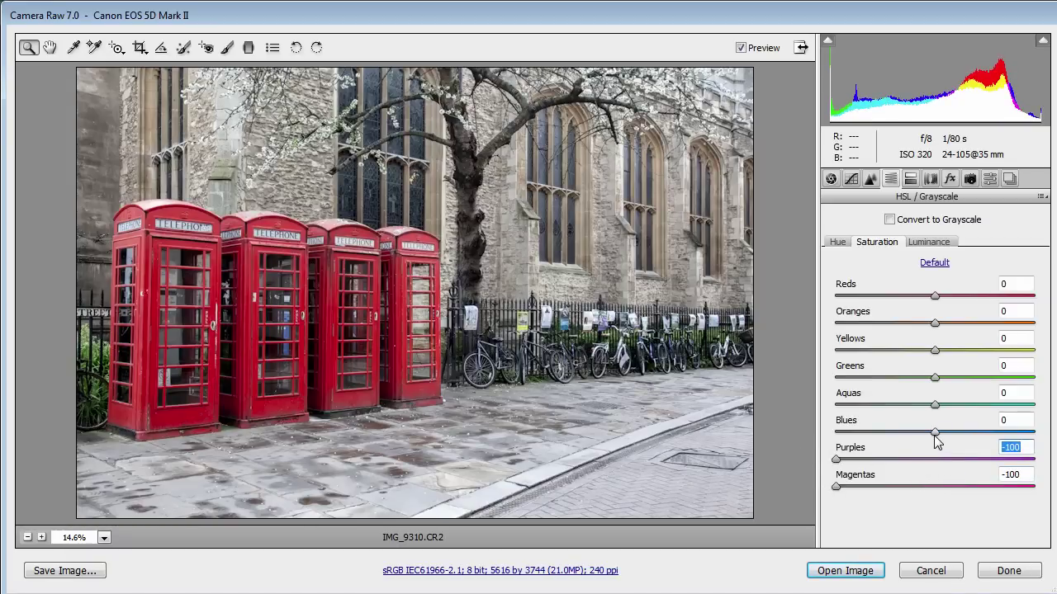
{"action": "left_click_drag", "start_coordinate": [934, 433], "coordinate": [827, 433]}
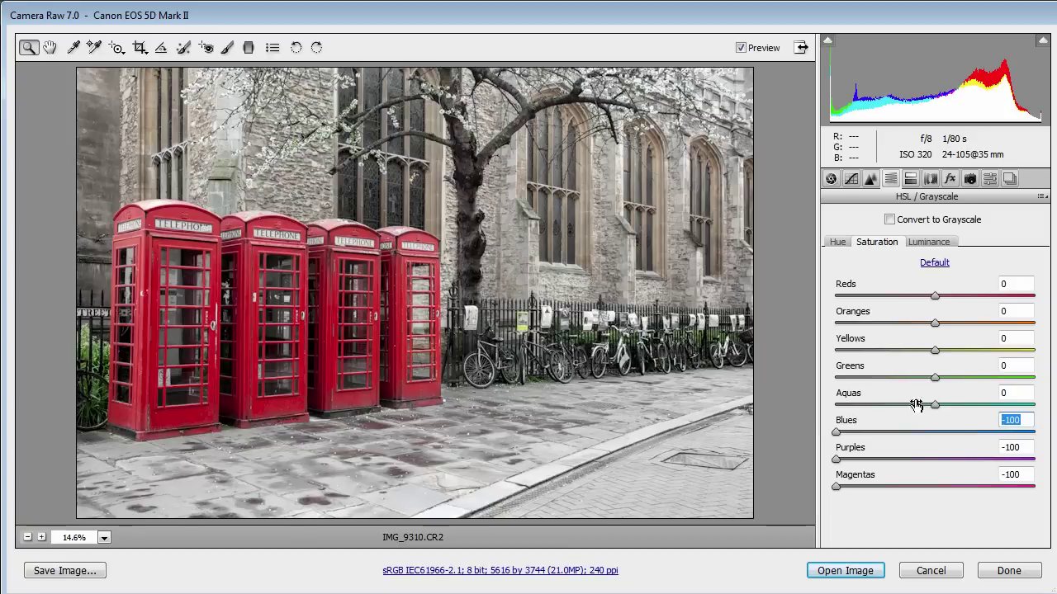
{"action": "left_click_drag", "start_coordinate": [937, 406], "coordinate": [832, 407]}
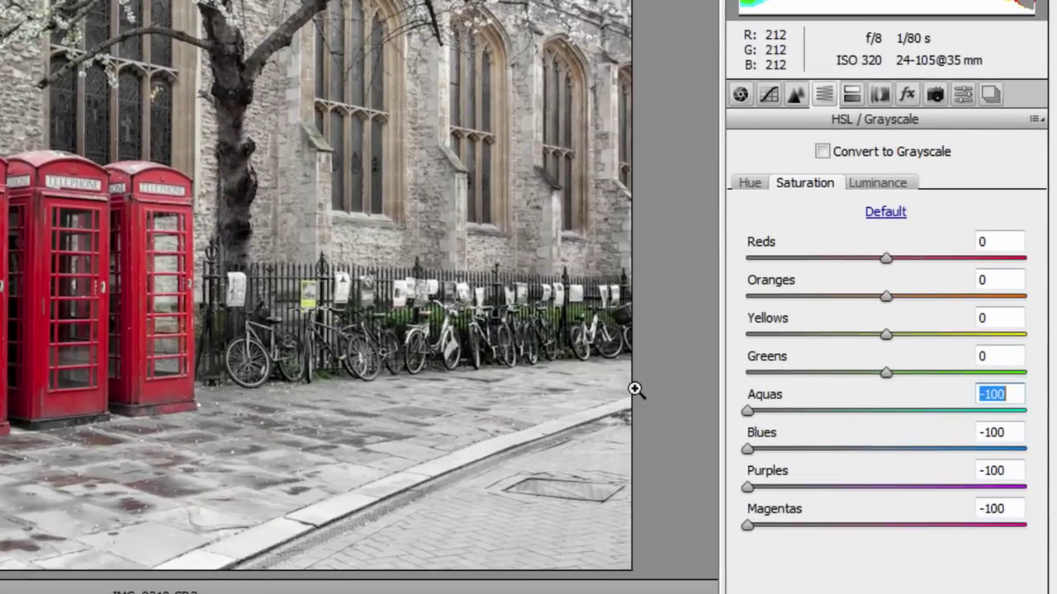
{"action": "left_click_drag", "start_coordinate": [887, 373], "coordinate": [739, 374]}
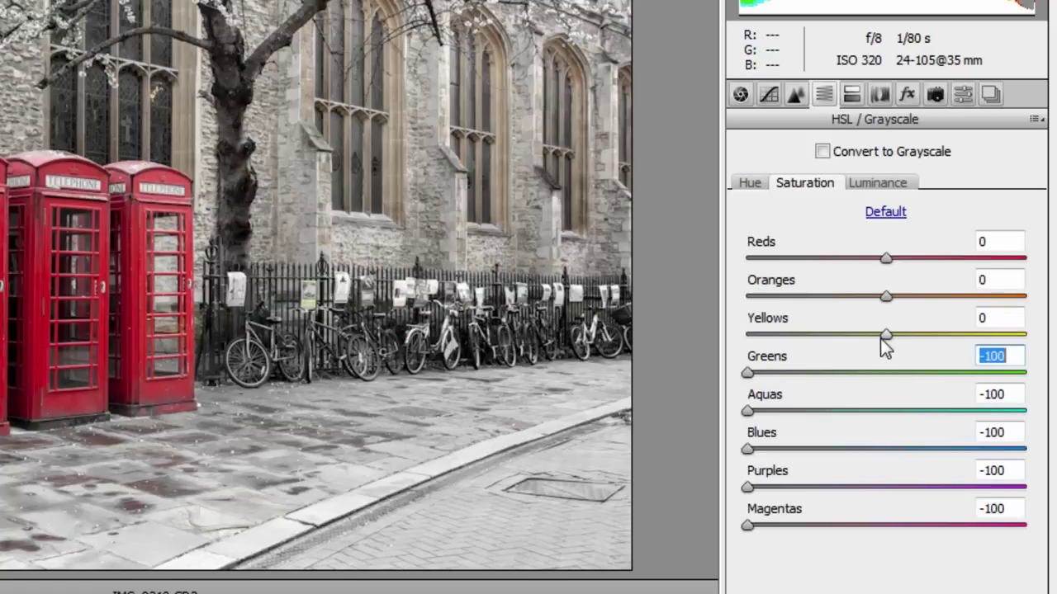
{"action": "left_click_drag", "start_coordinate": [884, 335], "coordinate": [727, 340]}
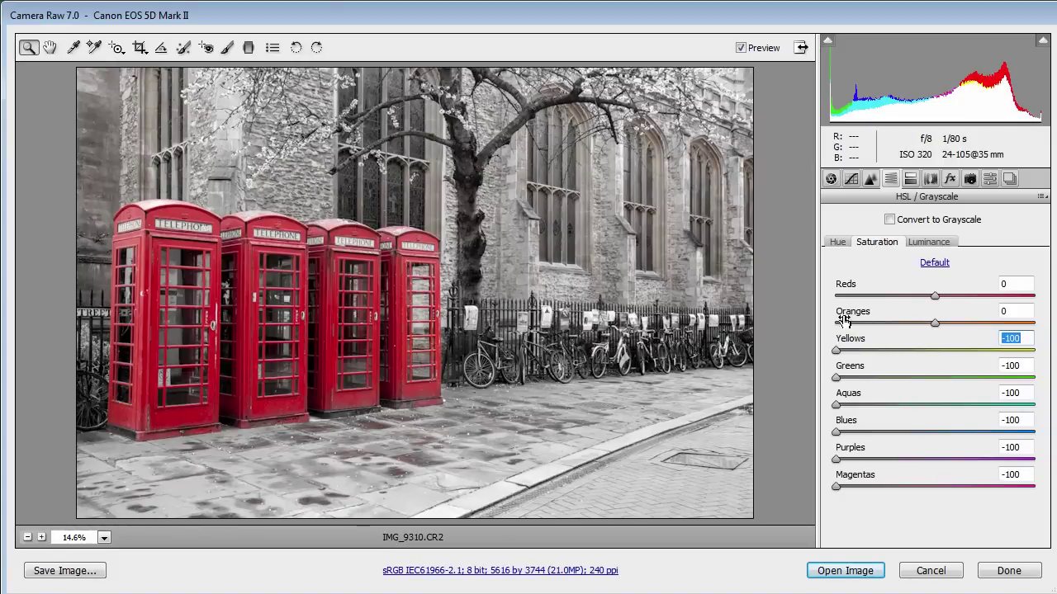
{"action": "left_click_drag", "start_coordinate": [935, 323], "coordinate": [997, 329]}
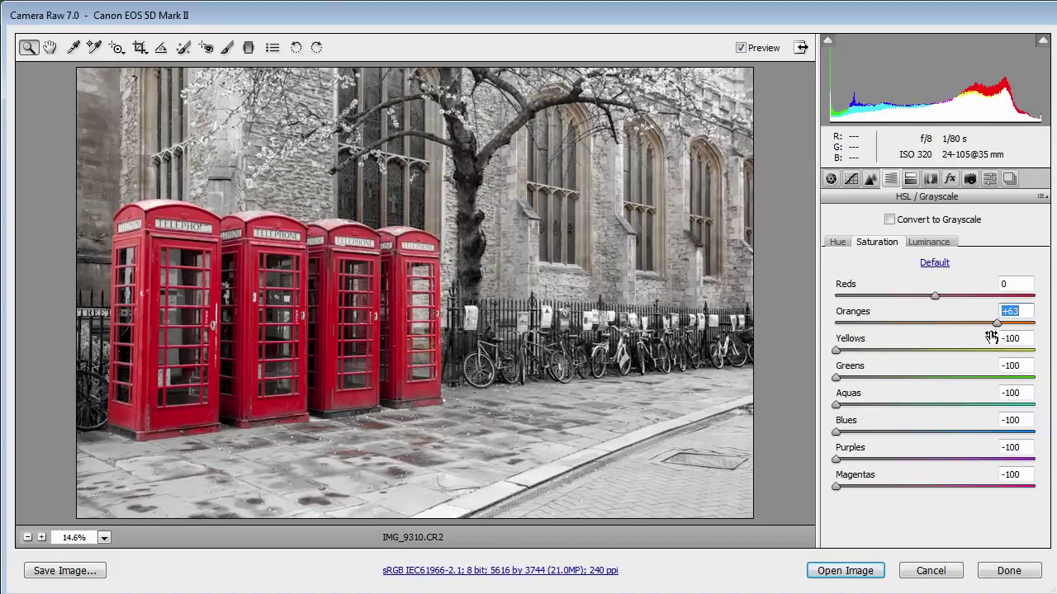
{"action": "left_click_drag", "start_coordinate": [996, 323], "coordinate": [829, 325]}
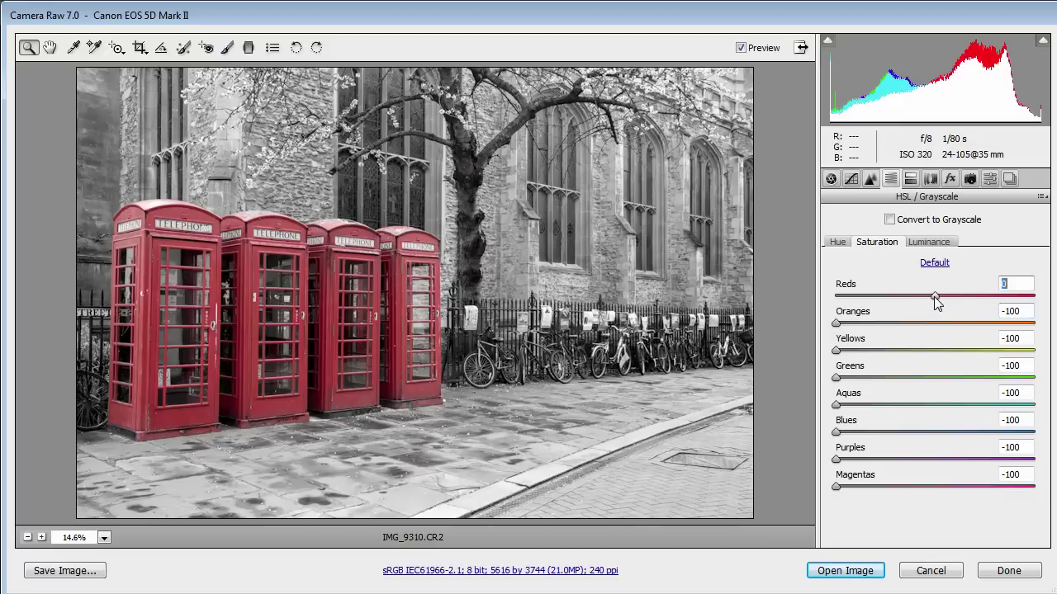
Set the Reds saturation slider to -2
{"action": "mouse_move", "coordinate": [934, 297]}
{"action": "left_mouse_down"}
{"action": "mouse_move", "coordinate": [1004, 299]}
{"action": "mouse_move", "coordinate": [862, 294]}
{"action": "mouse_move", "coordinate": [950, 295]}
{"action": "mouse_move", "coordinate": [933, 297]}
{"action": "left_mouse_up"}
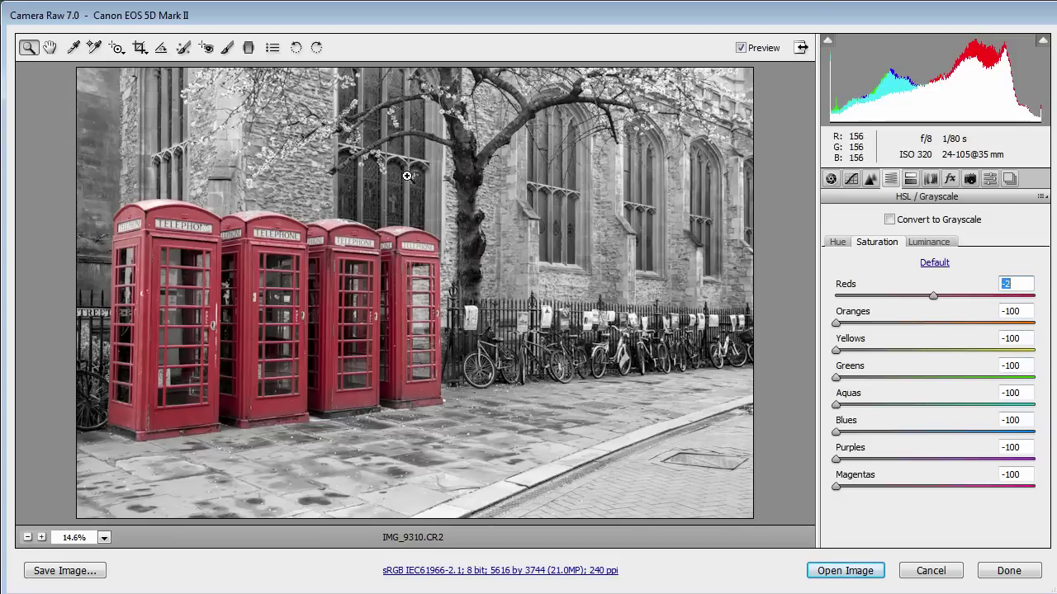
View the photo at 100% and pan over the phone boxes, bicycles and posters
{"action": "double_click", "coordinate": [28, 47]}
{"action": "left_click", "coordinate": [50, 48]}
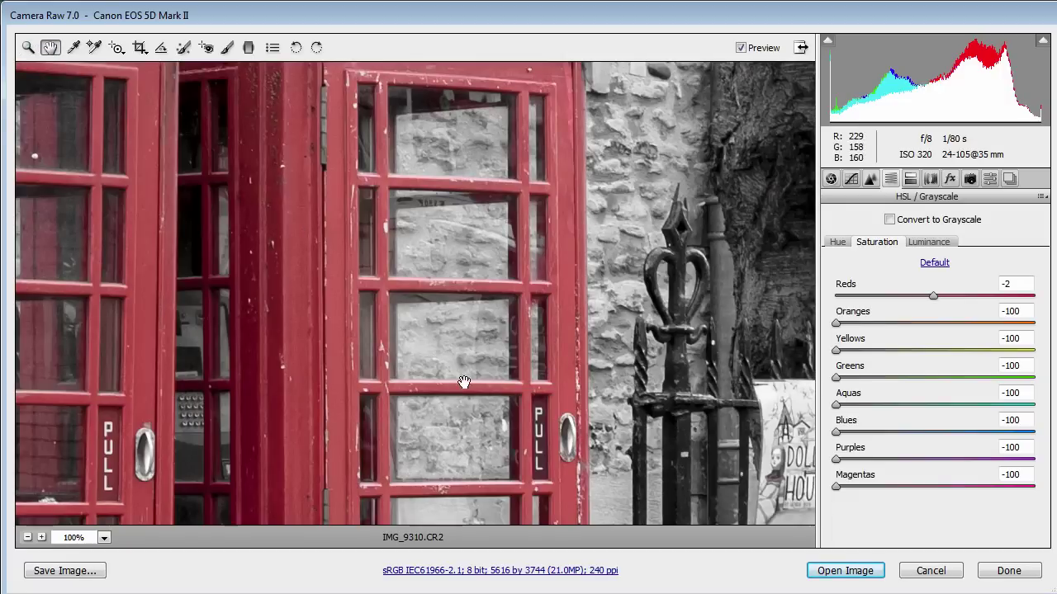
{"action": "left_click_drag", "start_coordinate": [439, 428], "coordinate": [446, 212]}
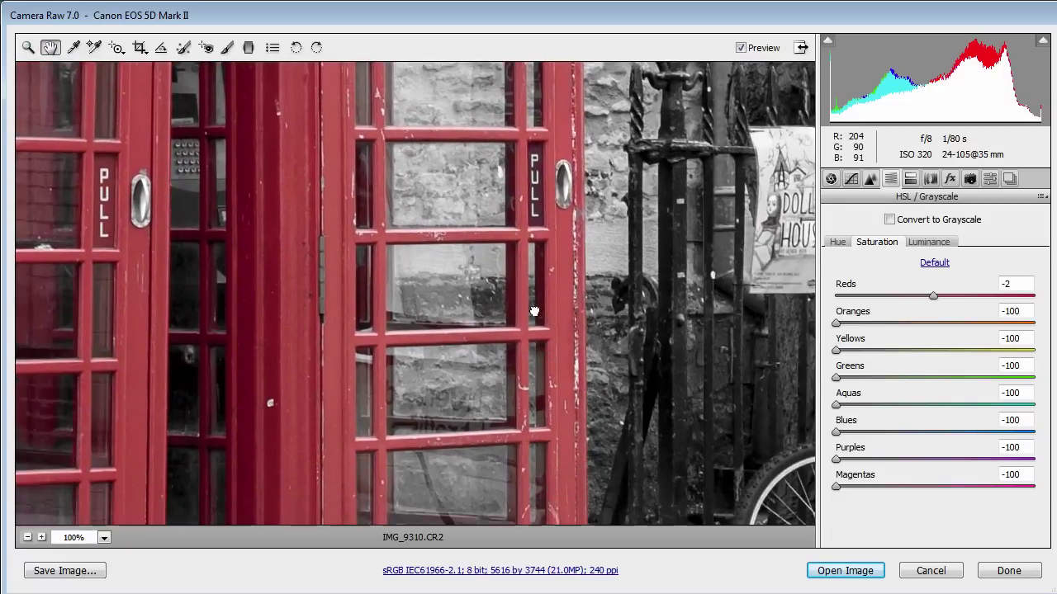
{"action": "left_click_drag", "start_coordinate": [557, 392], "coordinate": [528, 248]}
{"action": "left_click_drag", "start_coordinate": [738, 321], "coordinate": [328, 363]}
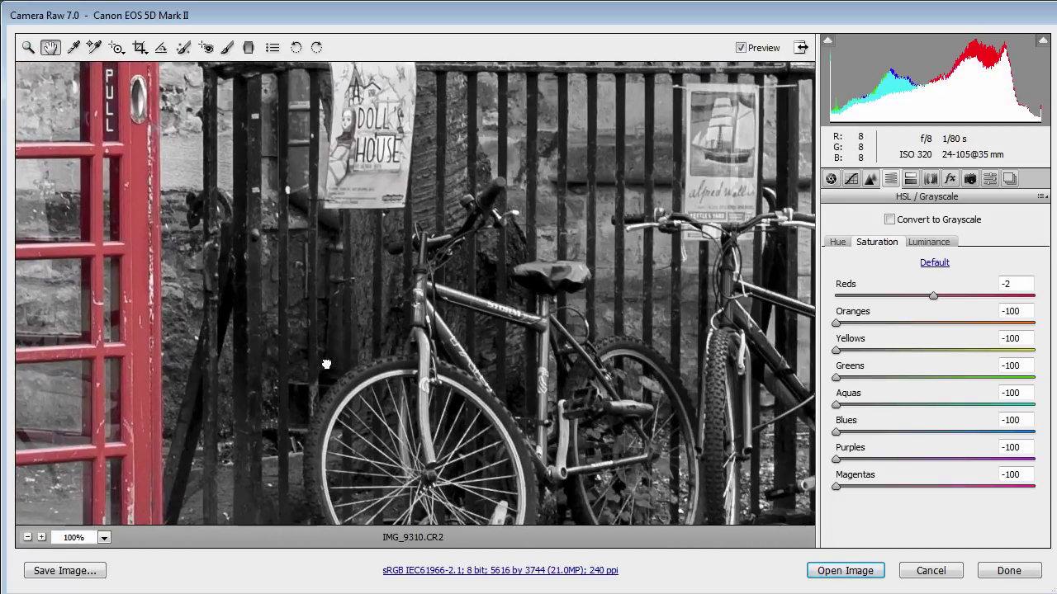
{"action": "left_click_drag", "start_coordinate": [562, 355], "coordinate": [236, 352]}
{"action": "left_click_drag", "start_coordinate": [666, 315], "coordinate": [448, 321]}
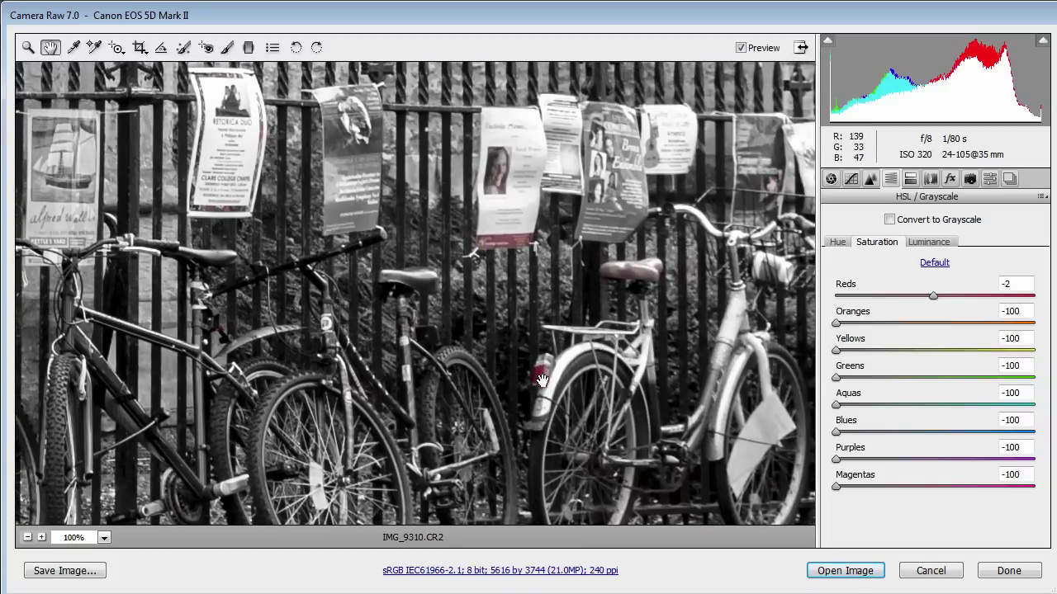
{"action": "left_click_drag", "start_coordinate": [613, 367], "coordinate": [585, 395]}
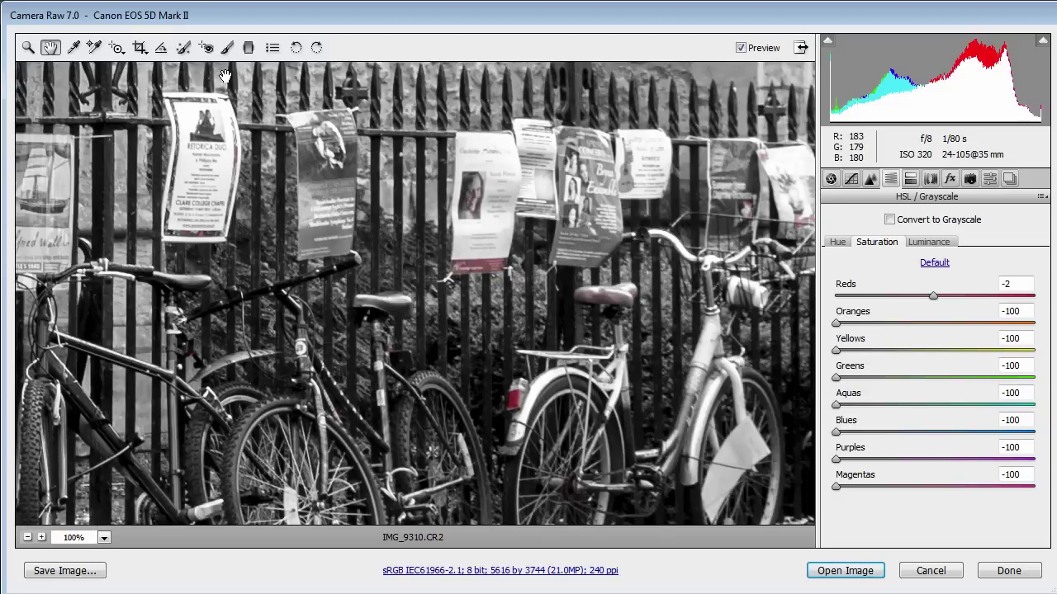
Set up the Adjustment Brush with reset sliders and Saturation -100
{"action": "left_click", "coordinate": [227, 48]}
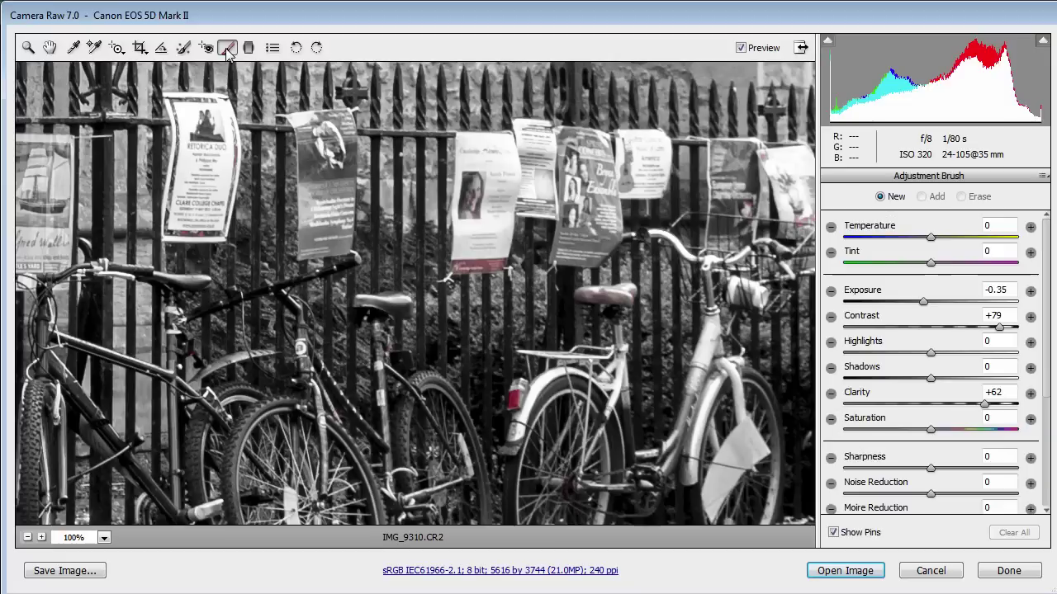
{"action": "left_click", "coordinate": [831, 420]}
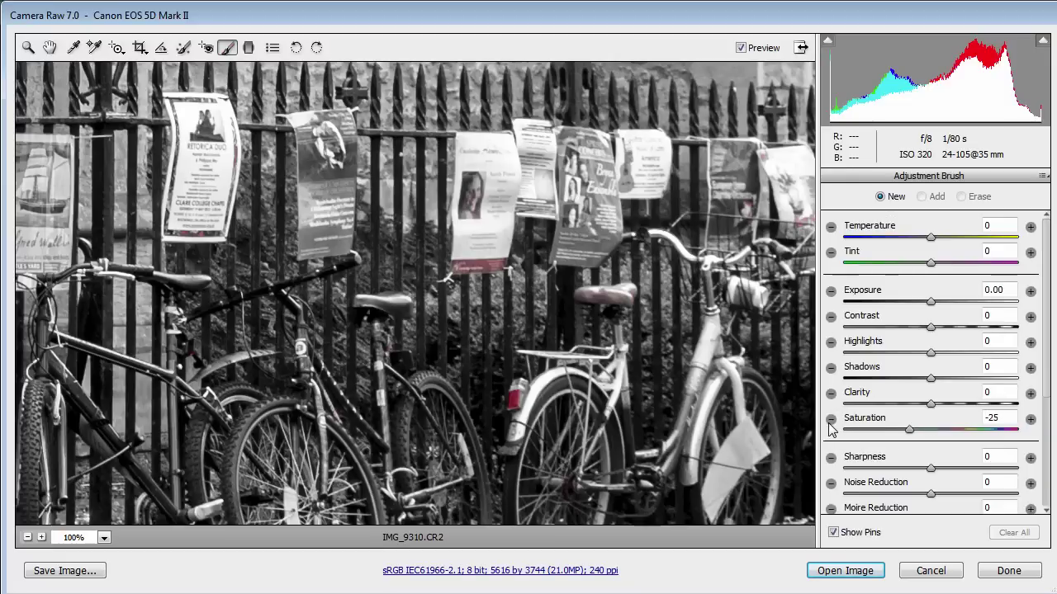
{"action": "left_click", "coordinate": [830, 421]}
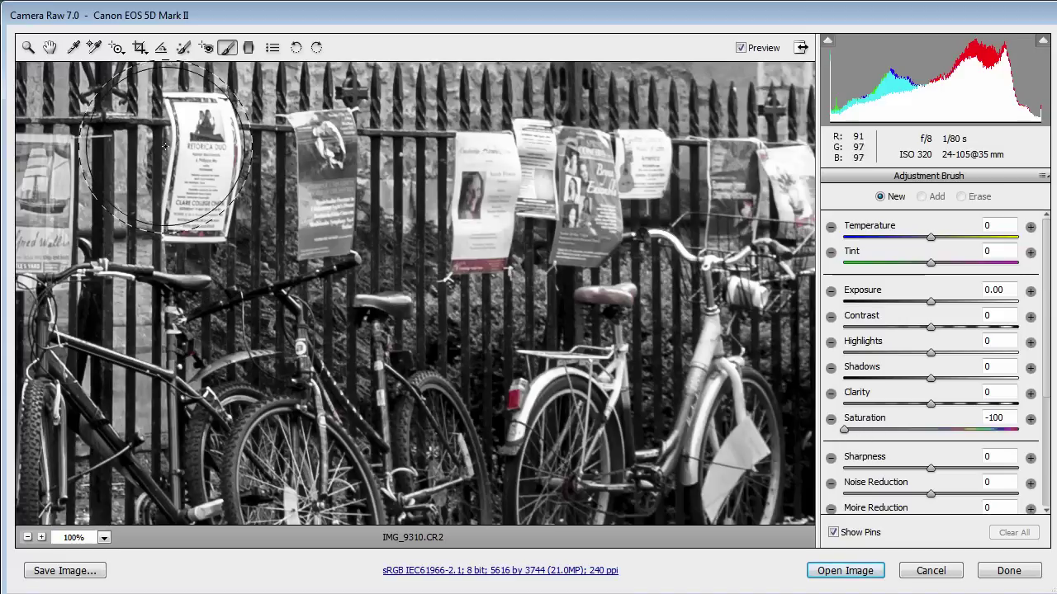
Paint the desaturation over the posters and parked bikes along the fence
{"action": "mouse_move", "coordinate": [165, 147]}
{"action": "left_mouse_down"}
{"action": "mouse_move", "coordinate": [525, 338]}
{"action": "mouse_move", "coordinate": [616, 355]}
{"action": "left_mouse_up"}
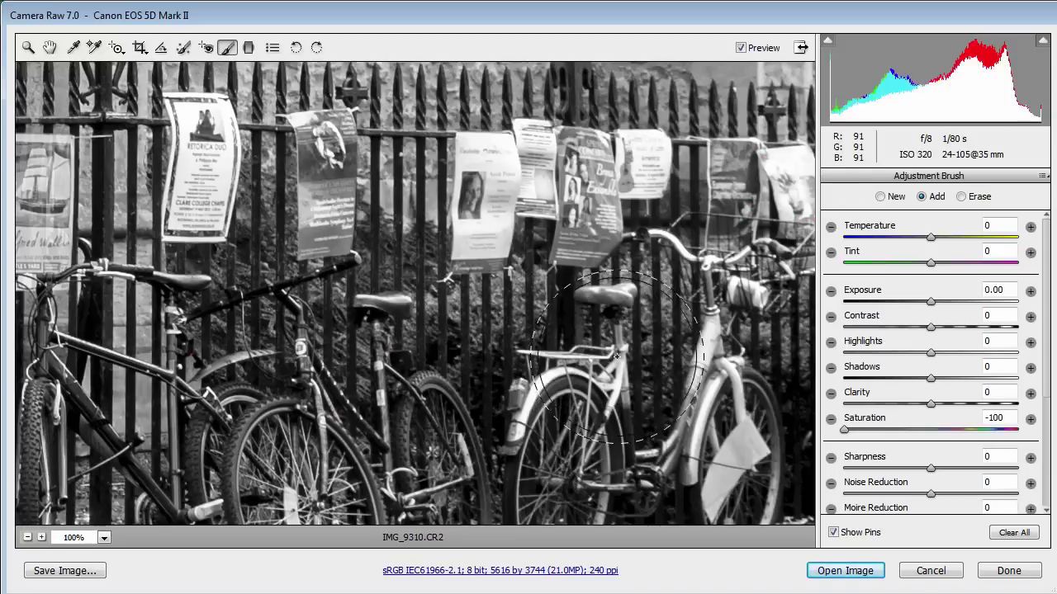
{"action": "left_click_drag", "start_coordinate": [615, 355], "coordinate": [435, 221]}
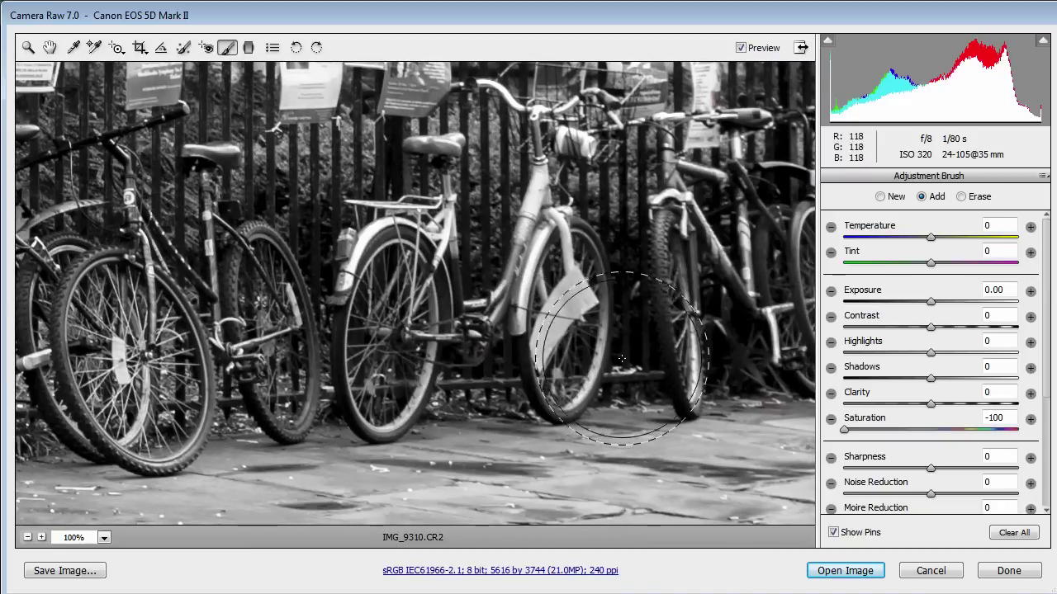
{"action": "left_click_drag", "start_coordinate": [621, 359], "coordinate": [286, 401]}
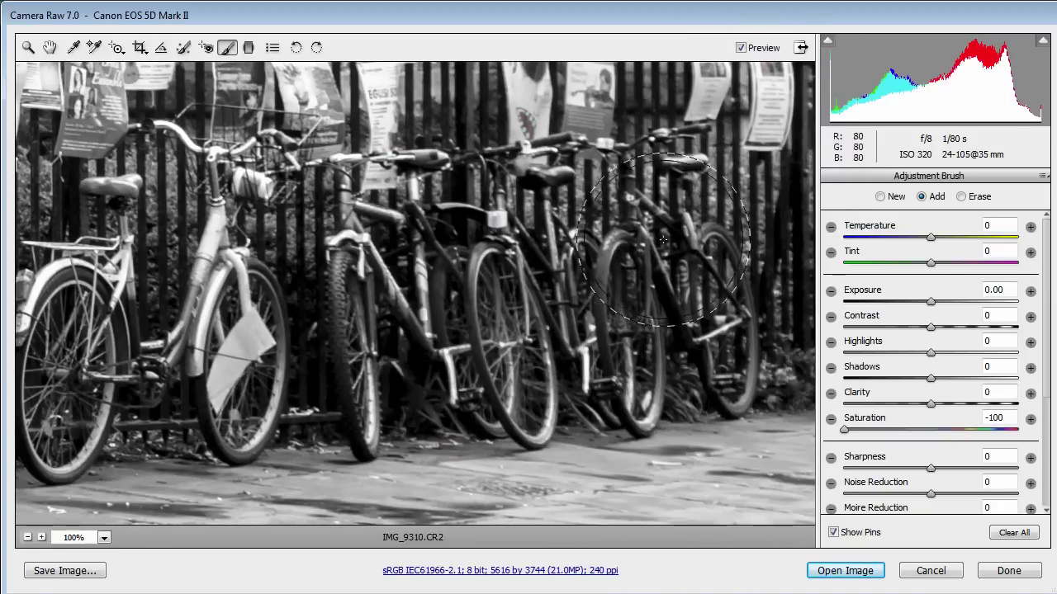
{"action": "left_click_drag", "start_coordinate": [663, 239], "coordinate": [604, 359]}
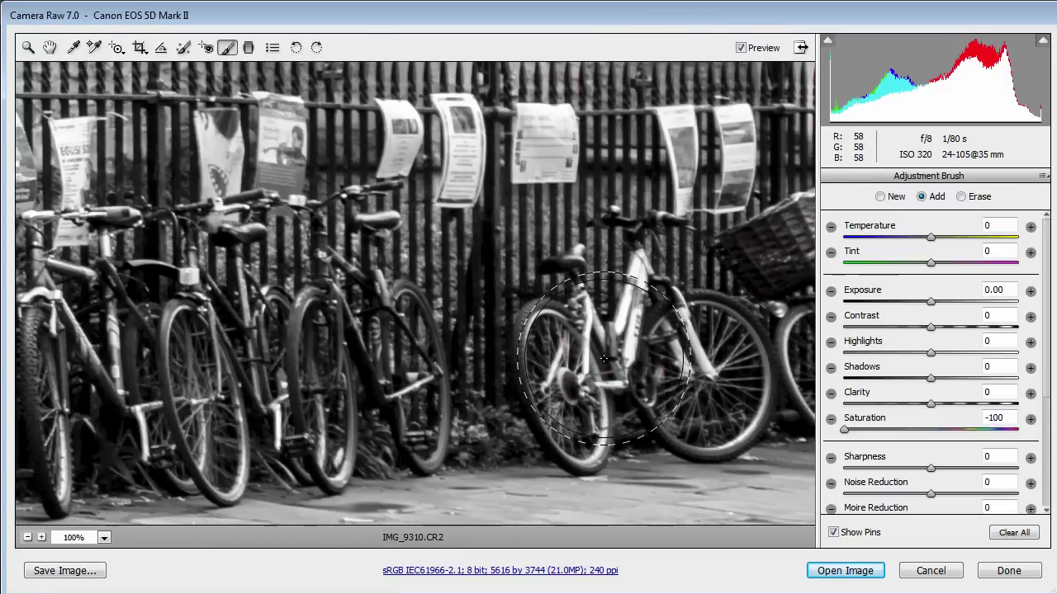
{"action": "scroll", "coordinate": [627, 346], "scroll_direction": "up", "scroll_amount": 3}
{"action": "scroll", "coordinate": [669, 322], "scroll_direction": "up", "scroll_amount": 2}
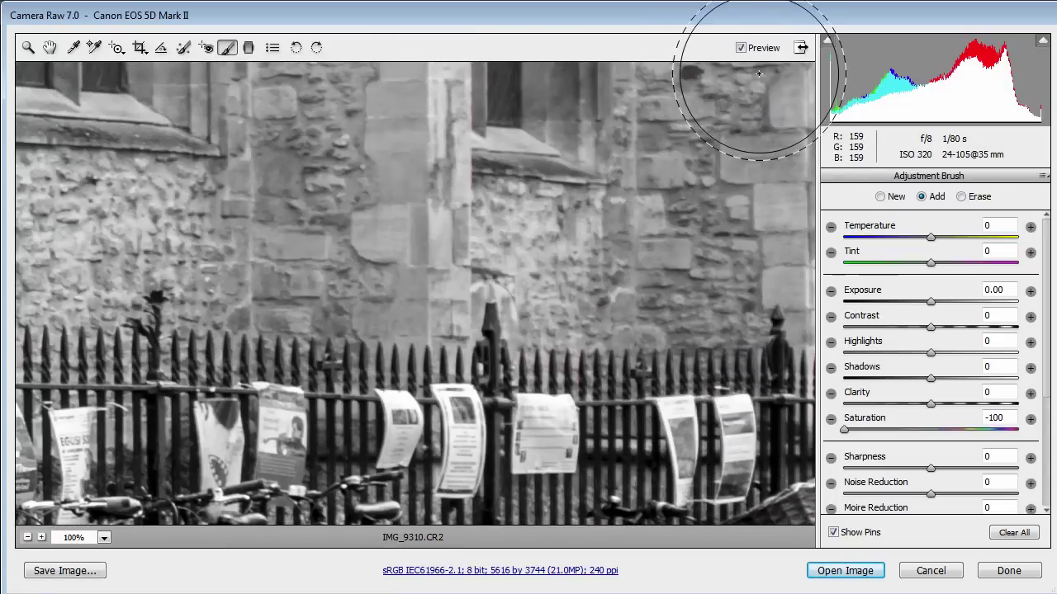
{"action": "scroll", "coordinate": [529, 330], "scroll_direction": "up", "scroll_amount": 5}
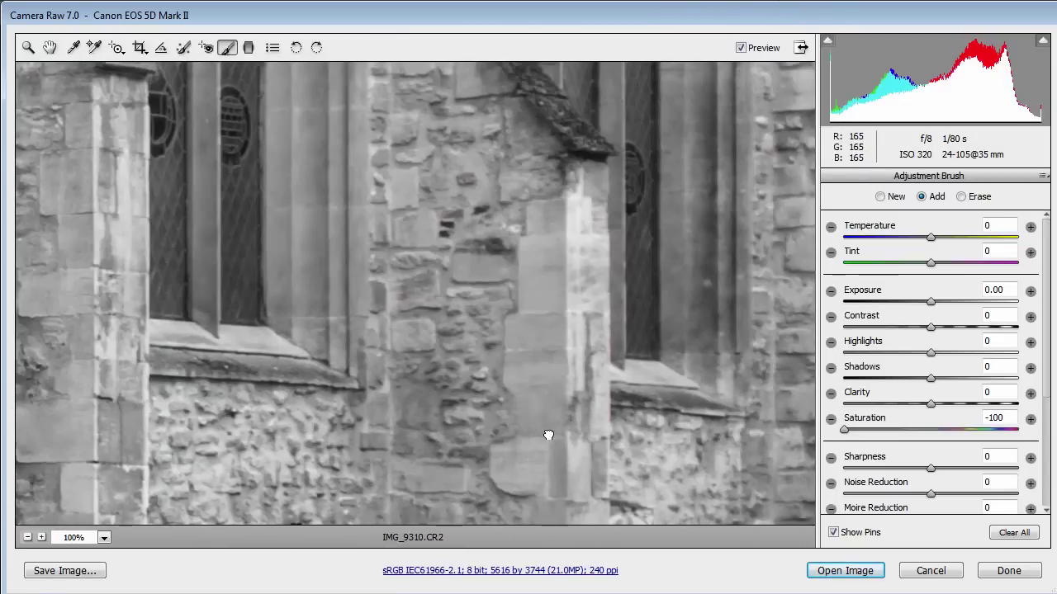
Zoom out, check the fence, booths and pavement, then fit the whole photo in view
{"action": "left_click", "coordinate": [27, 538]}
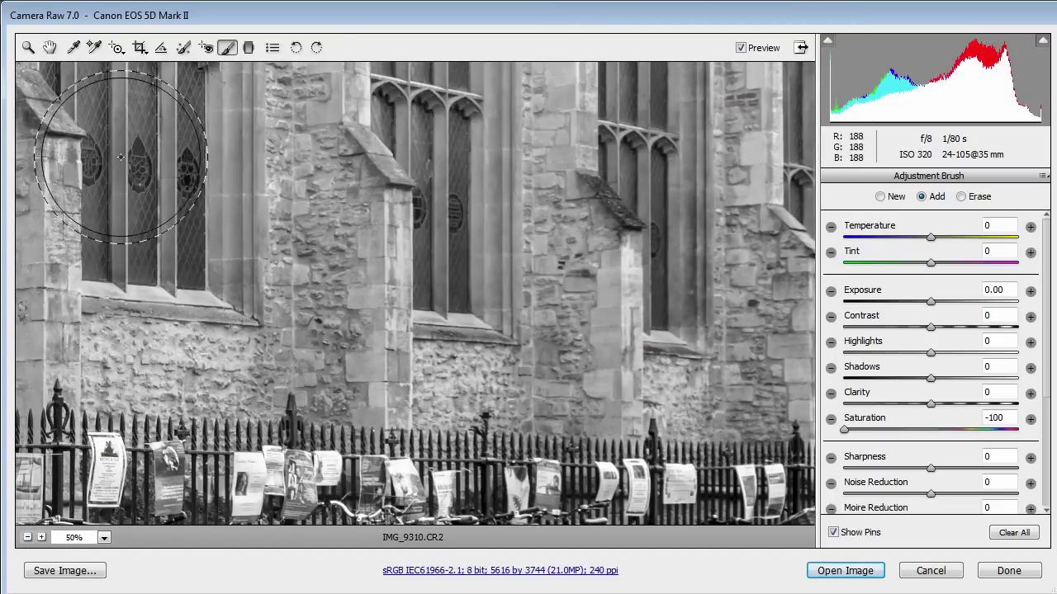
{"action": "left_click", "coordinate": [26, 537]}
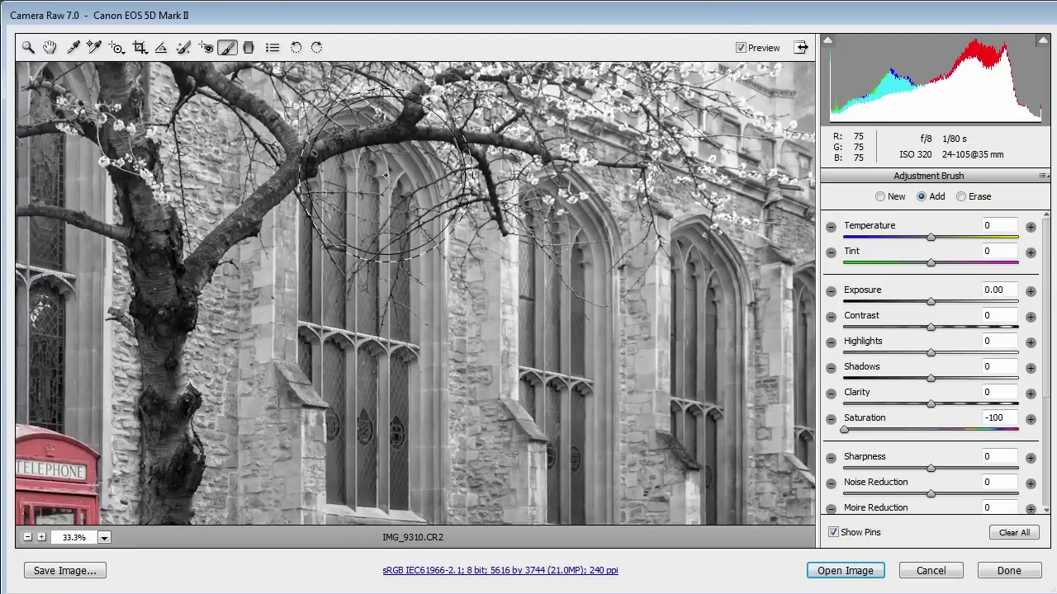
{"action": "left_click_drag", "start_coordinate": [380, 287], "coordinate": [396, 73]}
{"action": "left_click_drag", "start_coordinate": [396, 462], "coordinate": [397, 206]}
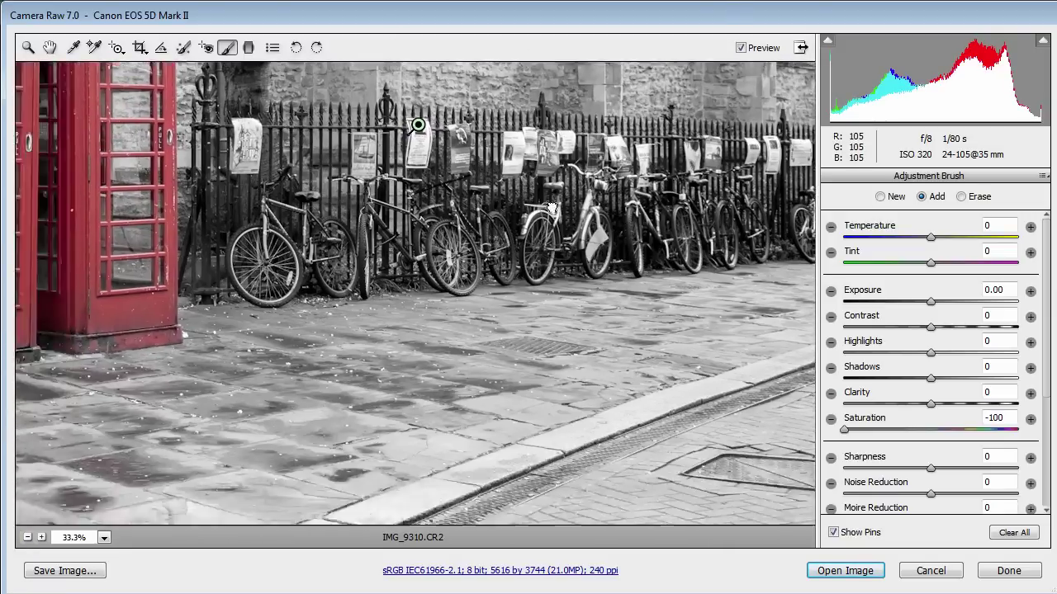
{"action": "left_click_drag", "start_coordinate": [99, 463], "coordinate": [347, 380]}
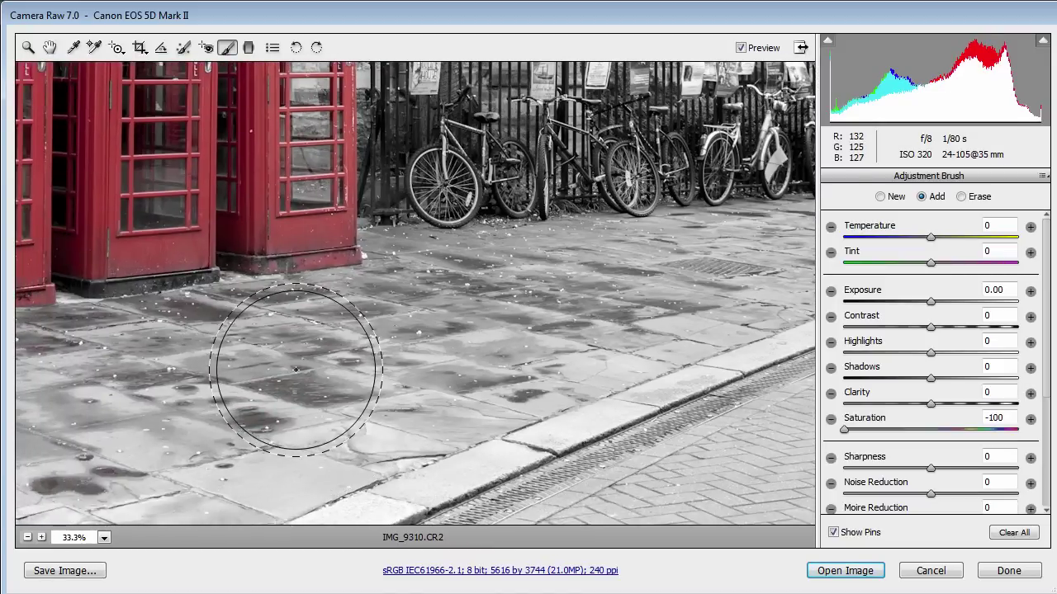
{"action": "left_click_drag", "start_coordinate": [242, 347], "coordinate": [547, 347]}
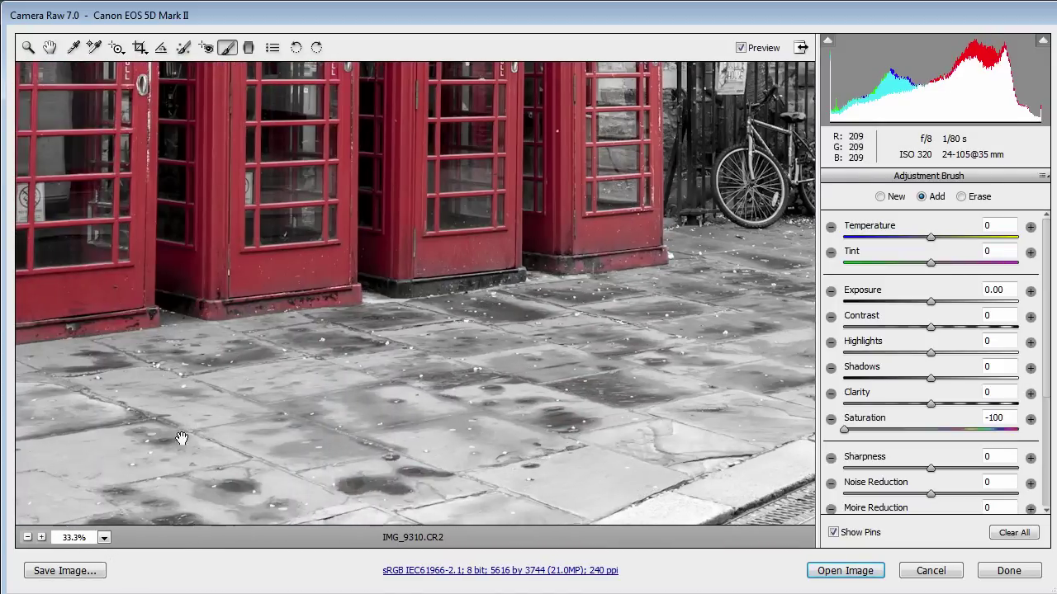
{"action": "left_click_drag", "start_coordinate": [179, 436], "coordinate": [377, 354]}
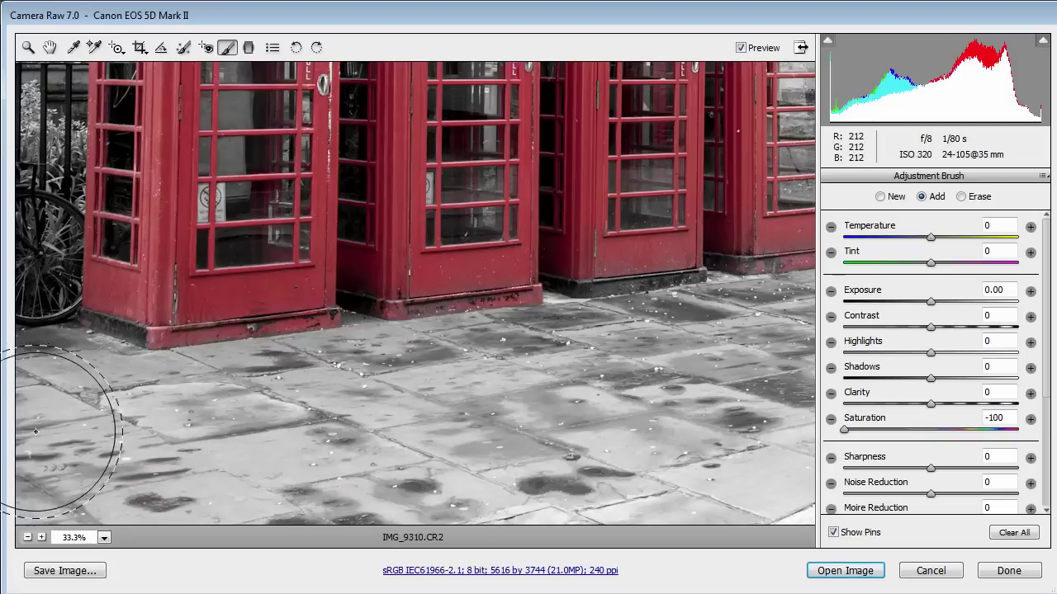
{"action": "double_click", "coordinate": [49, 47]}
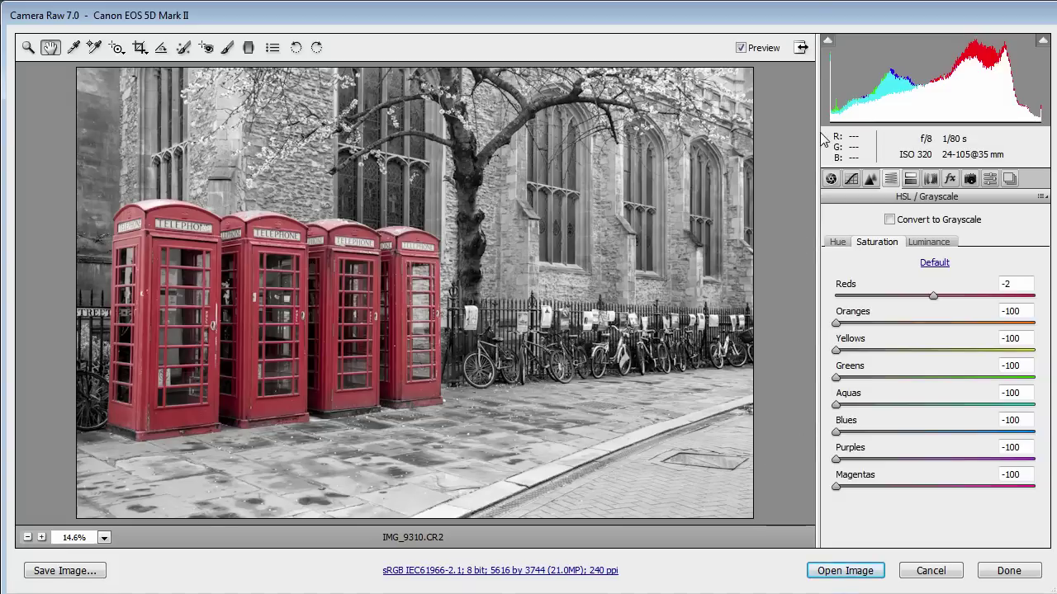
In the Basic panel set Contrast +52, Highlights -74, Whites -4 and Clarity +78
{"action": "left_click", "coordinate": [831, 179]}
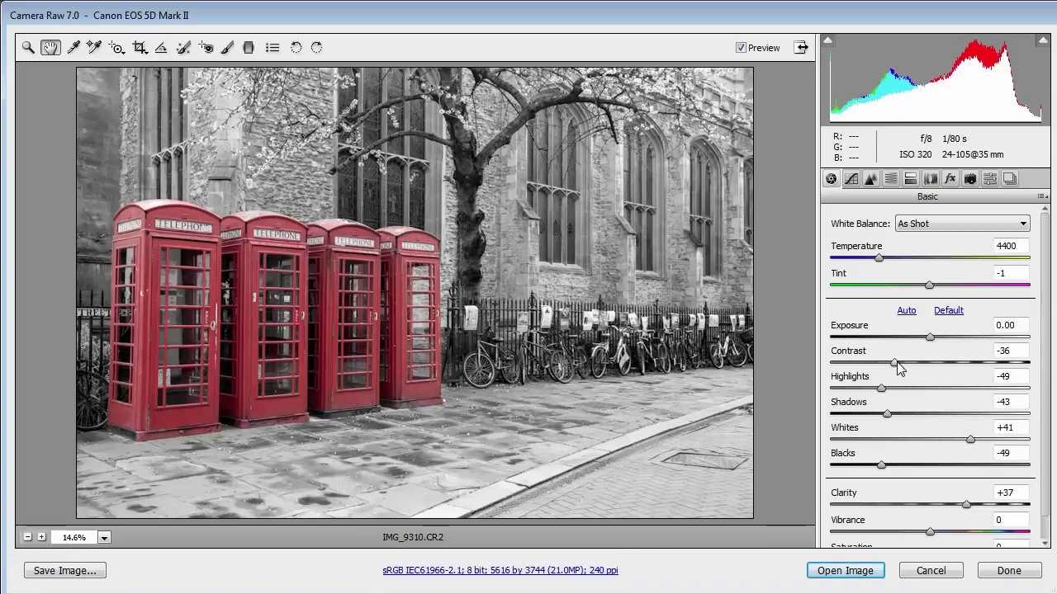
{"action": "left_click_drag", "start_coordinate": [896, 369], "coordinate": [989, 371]}
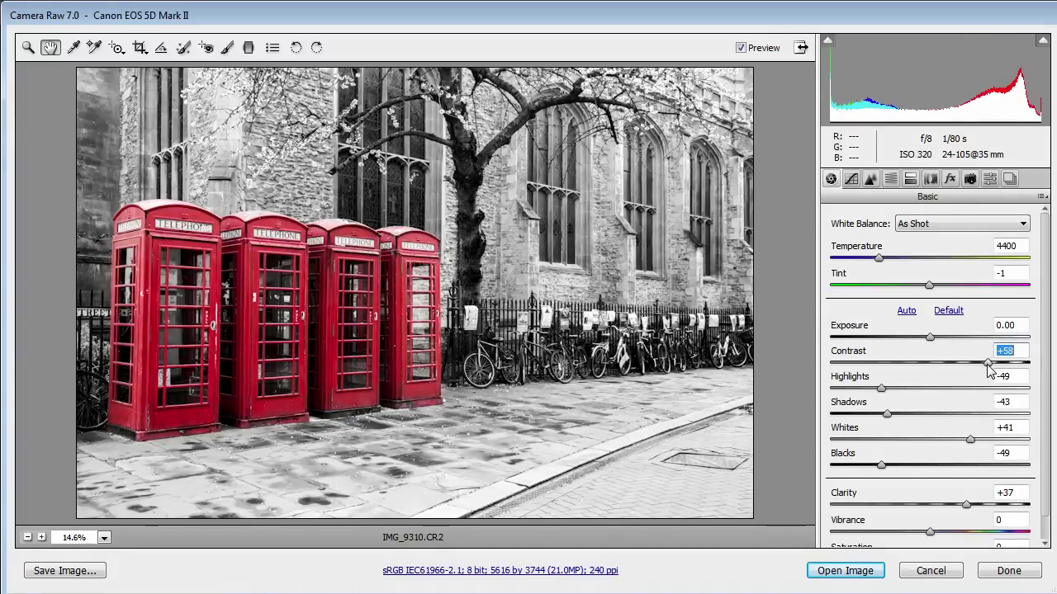
{"action": "left_click_drag", "start_coordinate": [989, 371], "coordinate": [980, 370]}
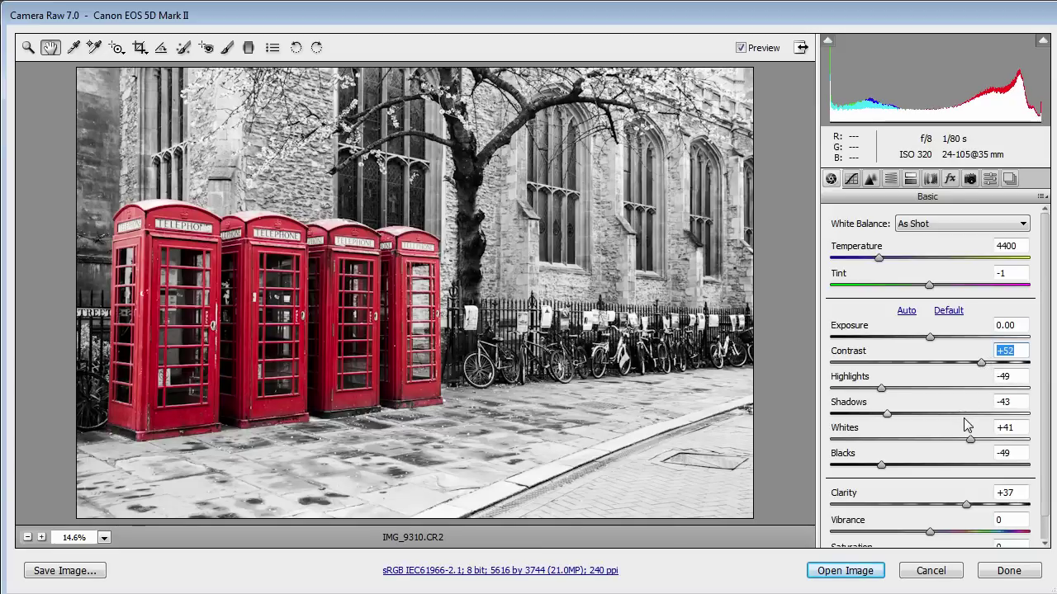
{"action": "mouse_move", "coordinate": [880, 388]}
{"action": "left_mouse_down"}
{"action": "mouse_move", "coordinate": [836, 388]}
{"action": "mouse_move", "coordinate": [856, 388]}
{"action": "left_mouse_up"}
{"action": "mouse_move", "coordinate": [970, 439]}
{"action": "left_mouse_down"}
{"action": "mouse_move", "coordinate": [911, 441]}
{"action": "mouse_move", "coordinate": [925, 439]}
{"action": "left_mouse_up"}
{"action": "left_click_drag", "start_coordinate": [966, 504], "coordinate": [1013, 516]}
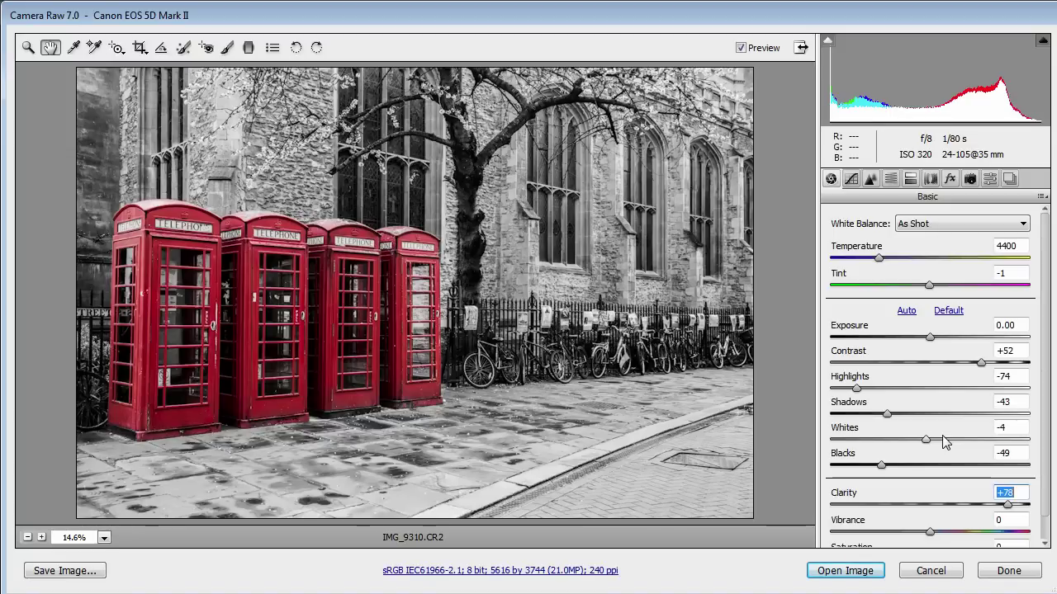
Add a -24 post-crop vignette, compare before and after, then open the image in Photoshop
{"action": "left_click", "coordinate": [950, 180]}
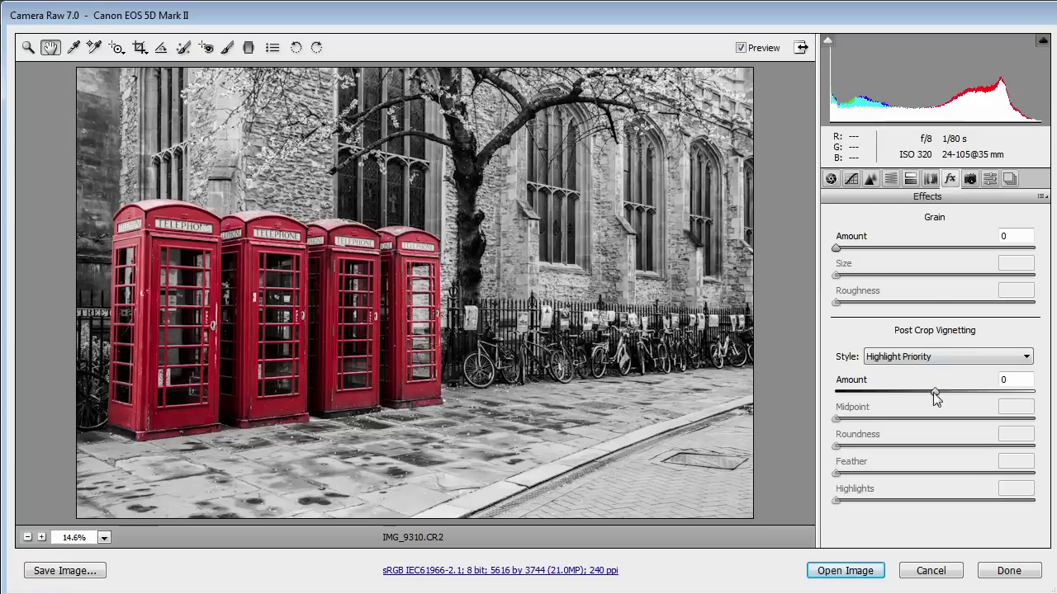
{"action": "left_click_drag", "start_coordinate": [936, 393], "coordinate": [911, 391]}
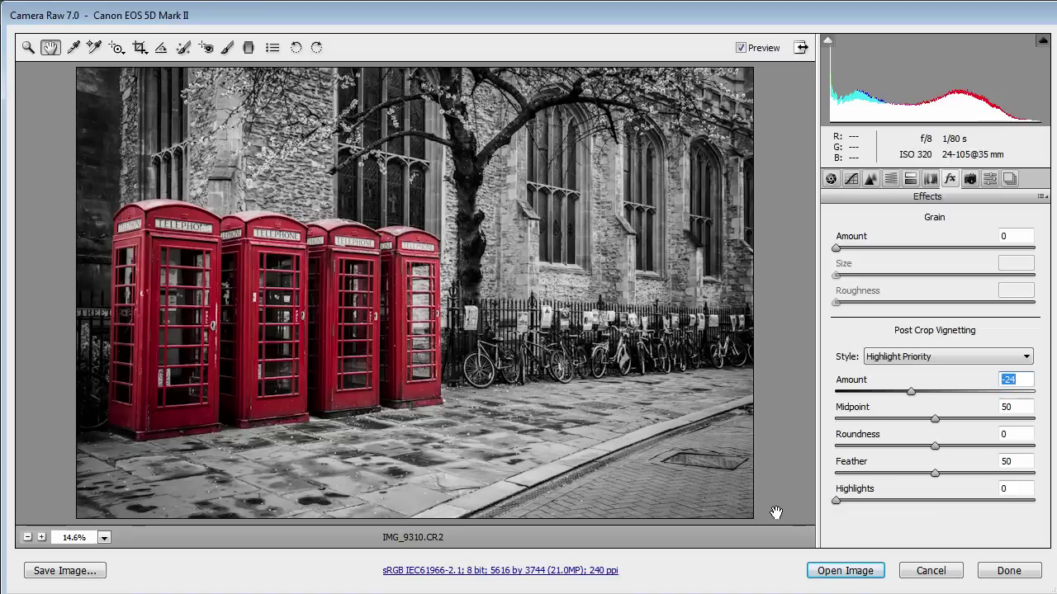
{"action": "left_click", "coordinate": [1043, 197]}
{"action": "left_click", "coordinate": [1047, 233]}
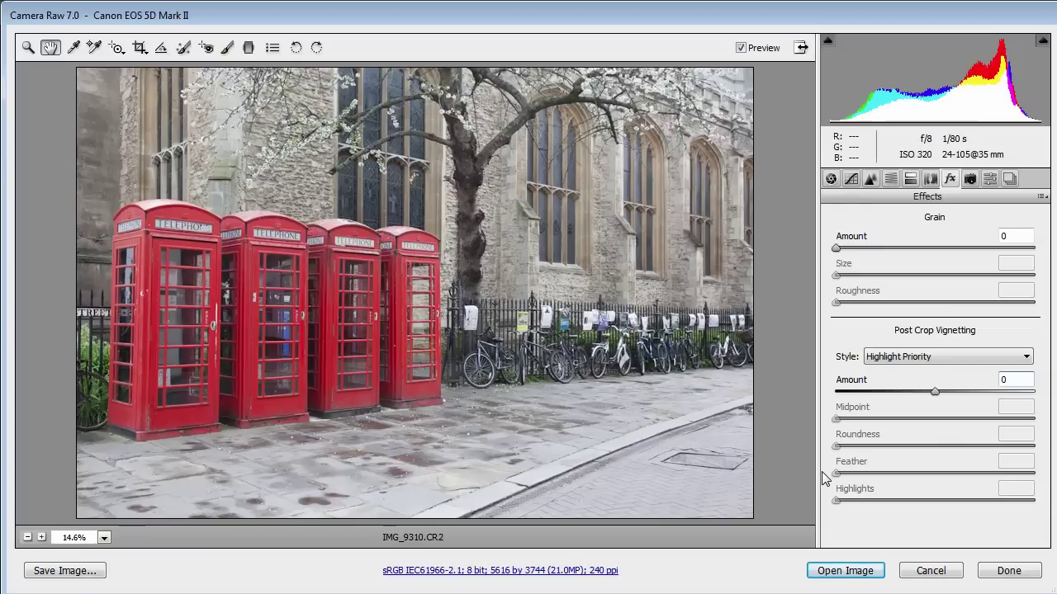
{"action": "key", "text": "ctrl+z"}
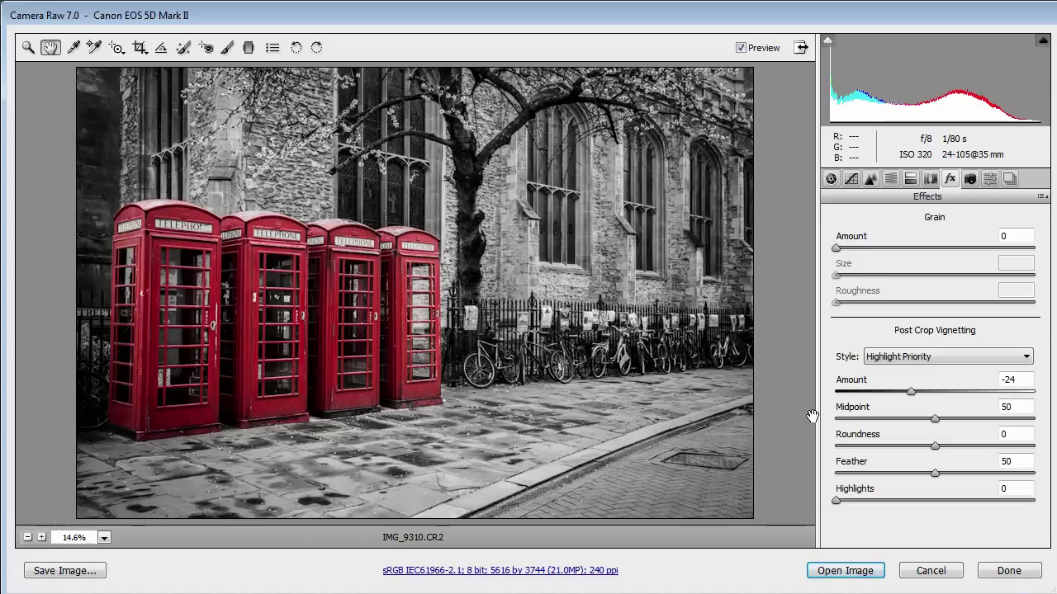
{"action": "left_click", "coordinate": [845, 570]}
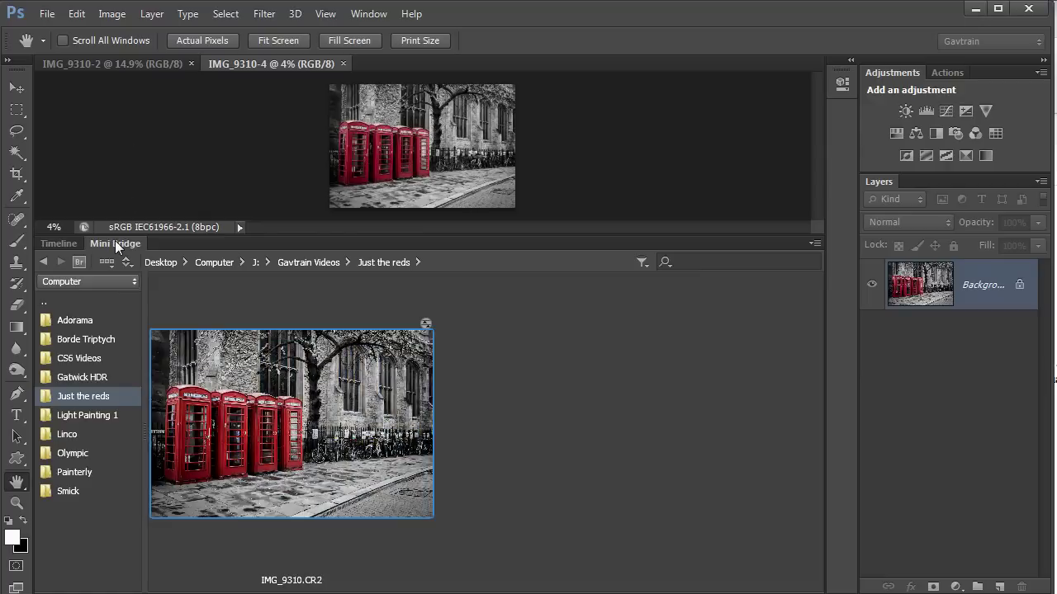
Collapse Mini Bridge and fit the black-and-white photo with red phone boxes on screen
{"action": "double_click", "coordinate": [116, 243]}
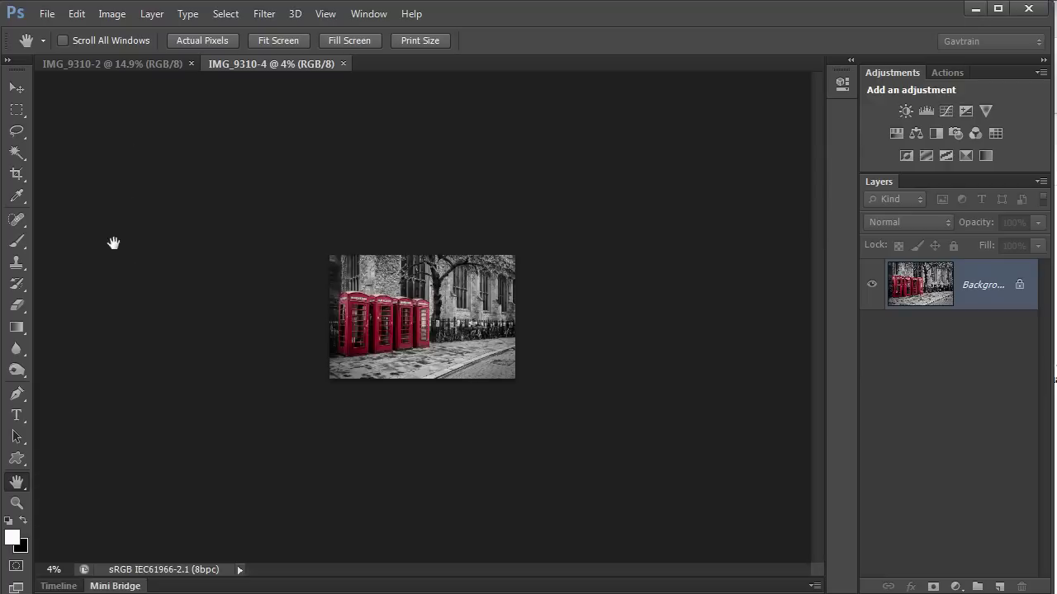
{"action": "double_click", "coordinate": [16, 482]}
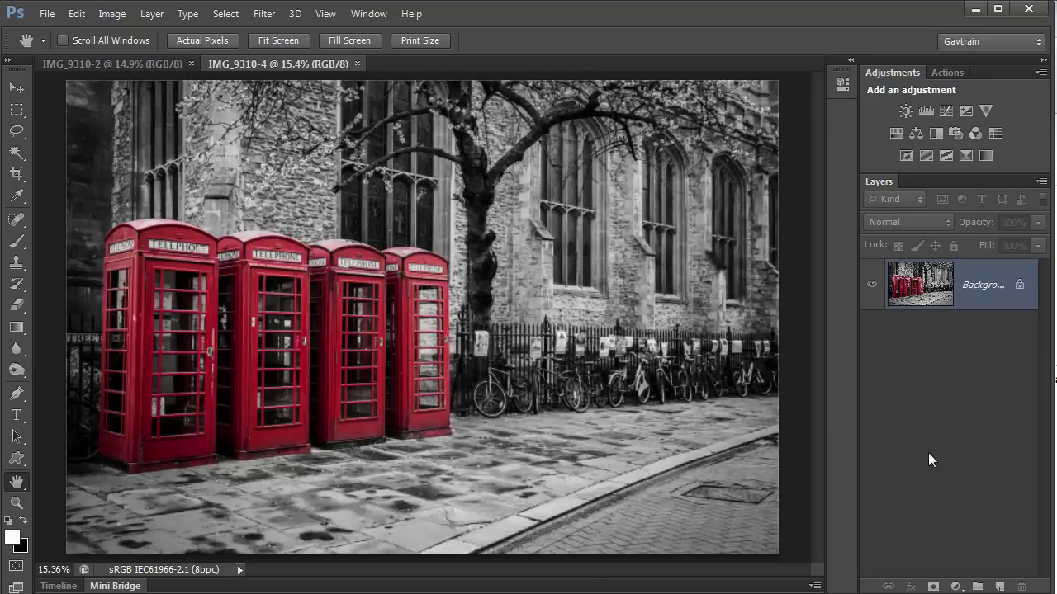